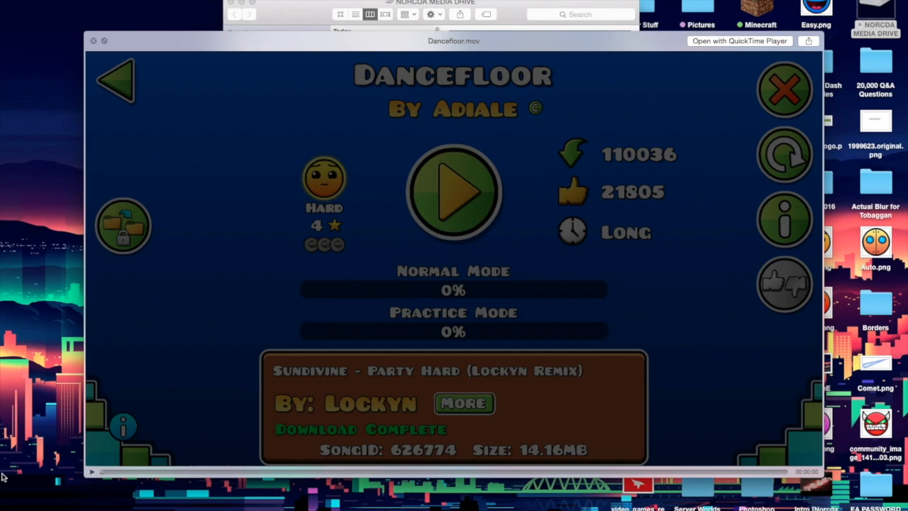
Scrub the Dancefloor.mov preview to the 10-second mark and capture a screenshot of the gameplay frame
click(93, 473)
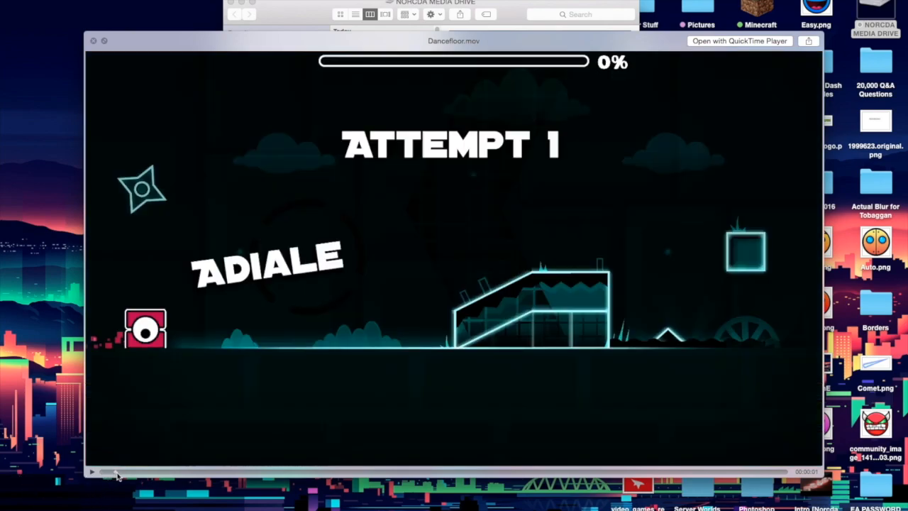
drag(117, 476, 189, 464)
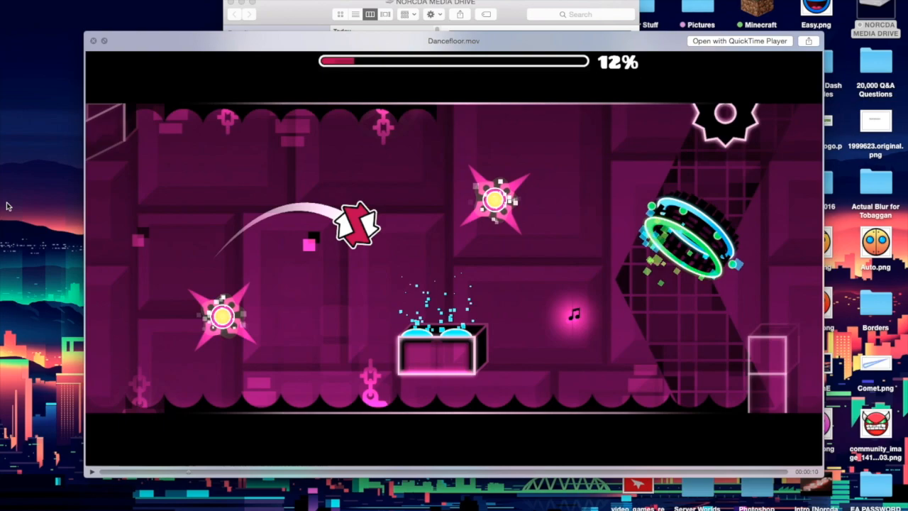
key(super+shift+4)
drag(90, 466, 723, 71)
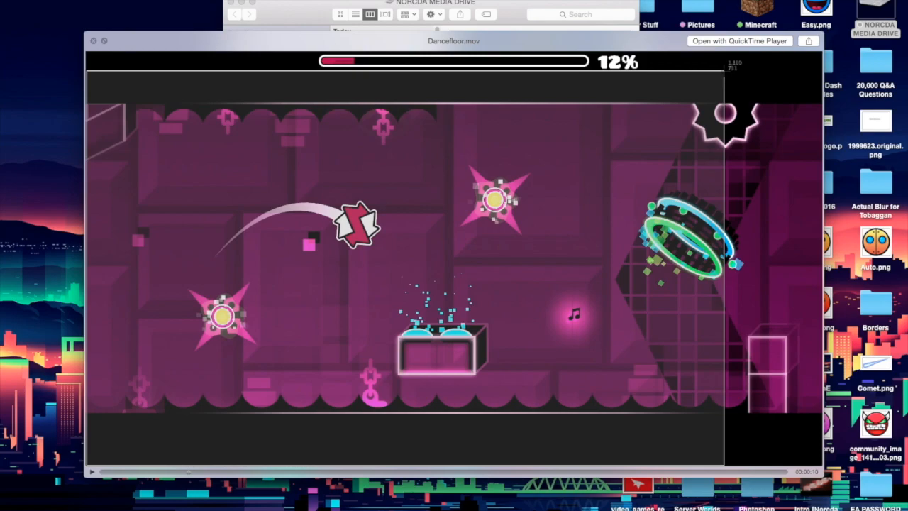
drag(724, 71, 705, 70)
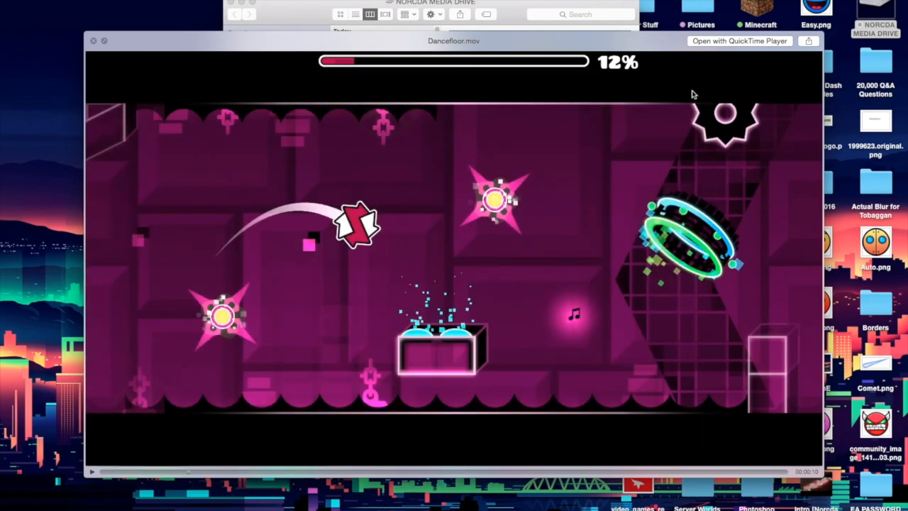
key(space)
click(230, 3)
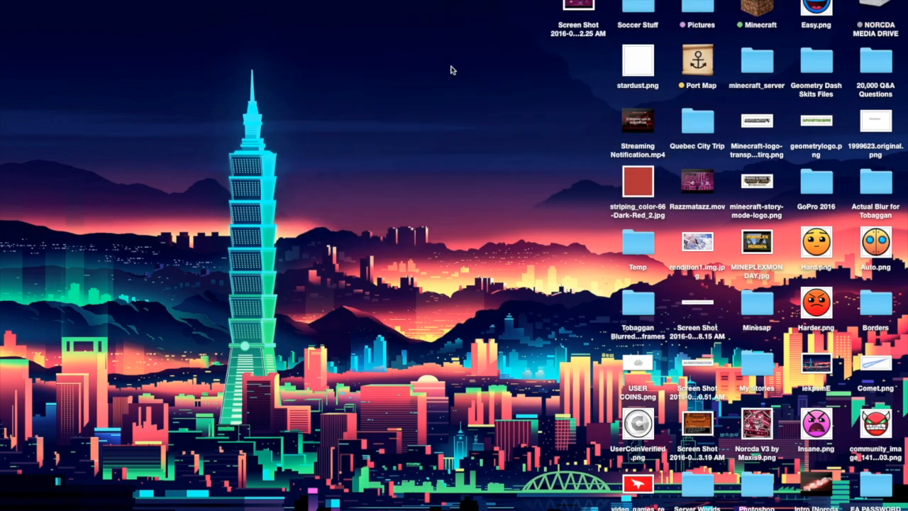
Preview the new screenshot on the desktop and open it in Adobe Photoshop CS6
click(570, 37)
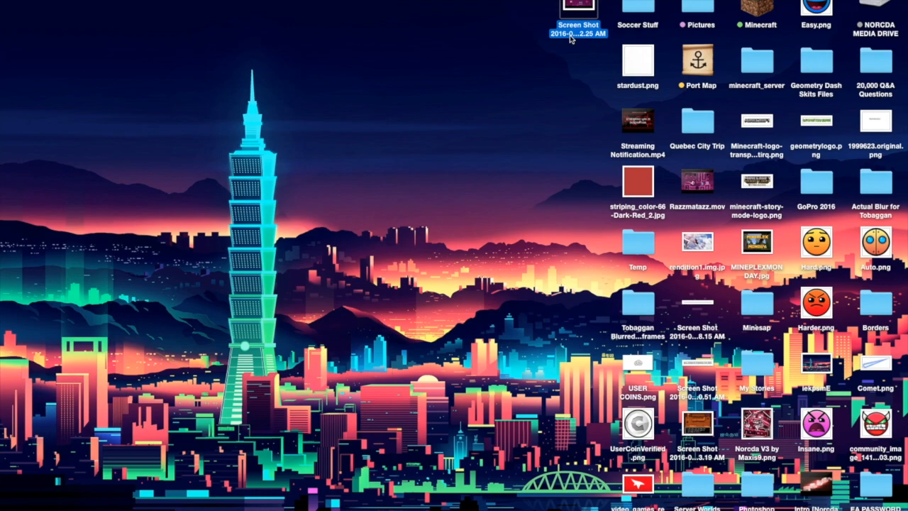
key(space)
key(space)
right_click(569, 13)
mouse_move(585, 21)
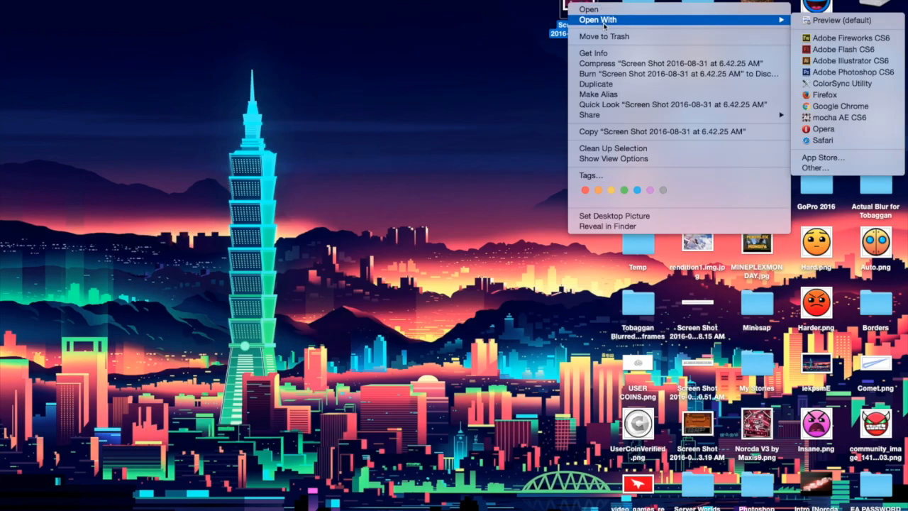
click(854, 71)
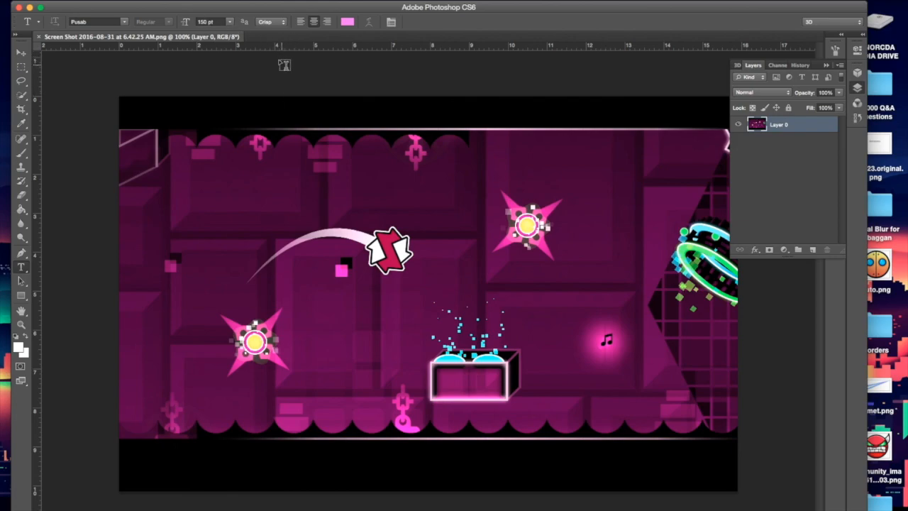
Add a "Dancefloor" title in 150 pt Pusab and place it across the upper part of the image
click(303, 240)
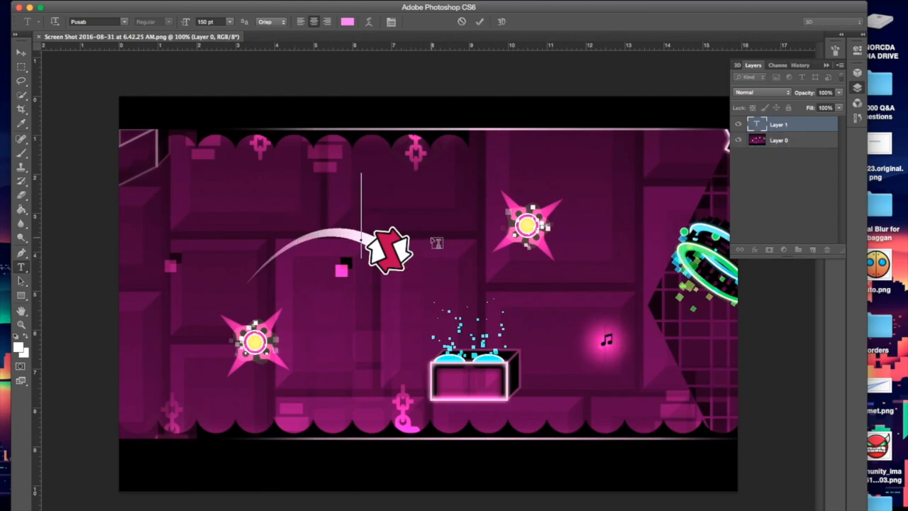
text(DANCEFLOOR)
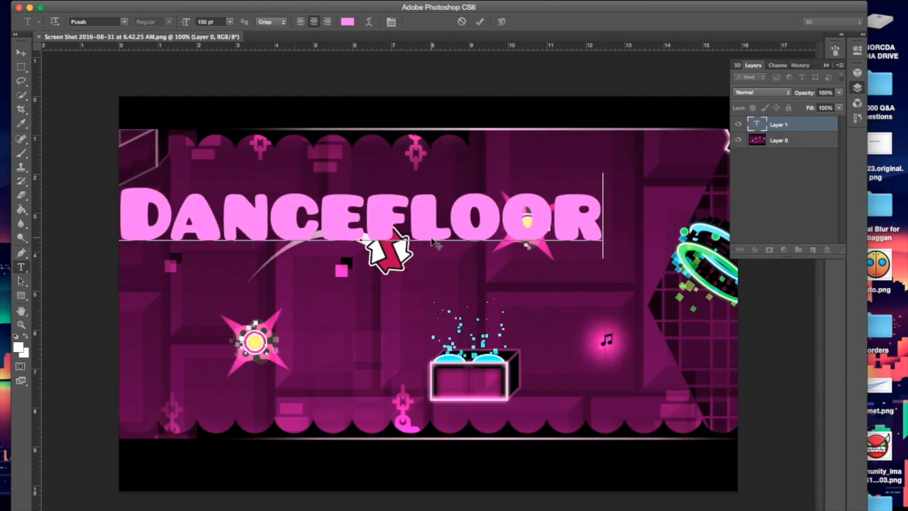
drag(447, 302, 487, 278)
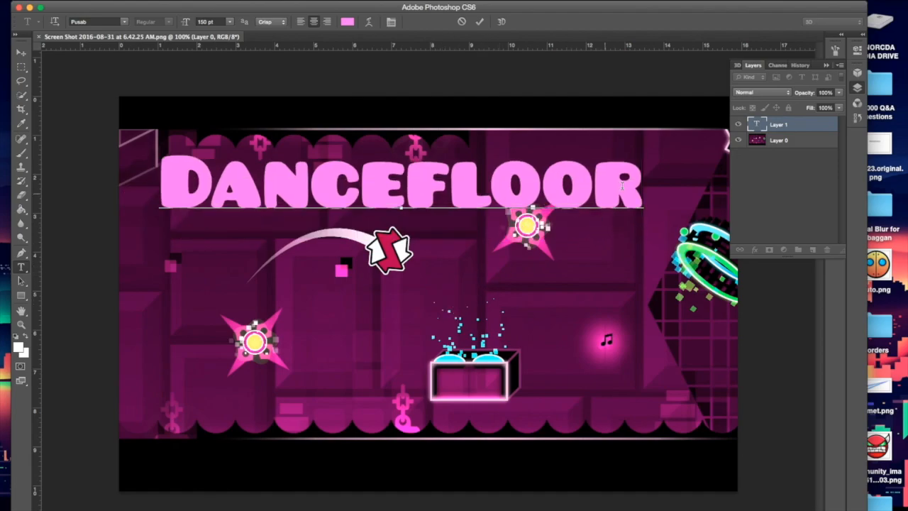
click(481, 23)
Set the Dancefloor title's text color to light pink with hue 305, saturation 49% and brightness 100%
drag(645, 194, 140, 133)
click(347, 21)
click(478, 393)
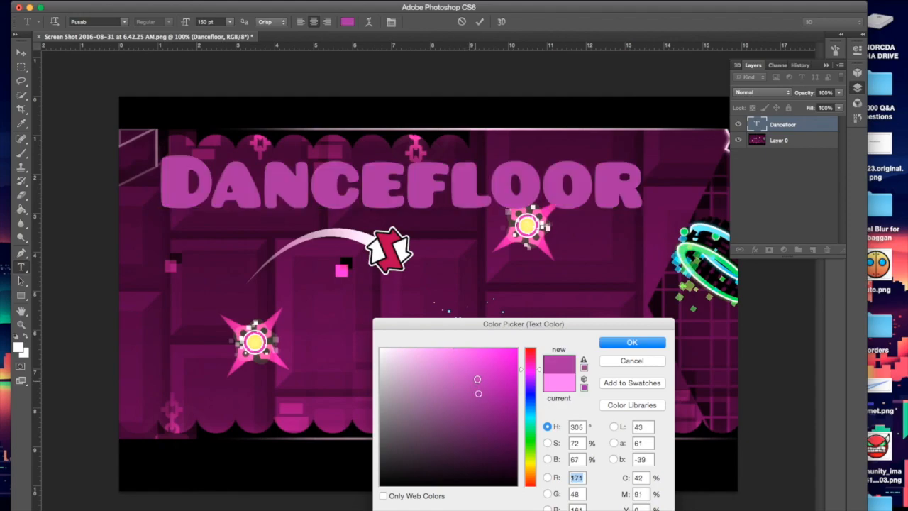
click(486, 368)
drag(486, 359, 481, 356)
click(446, 348)
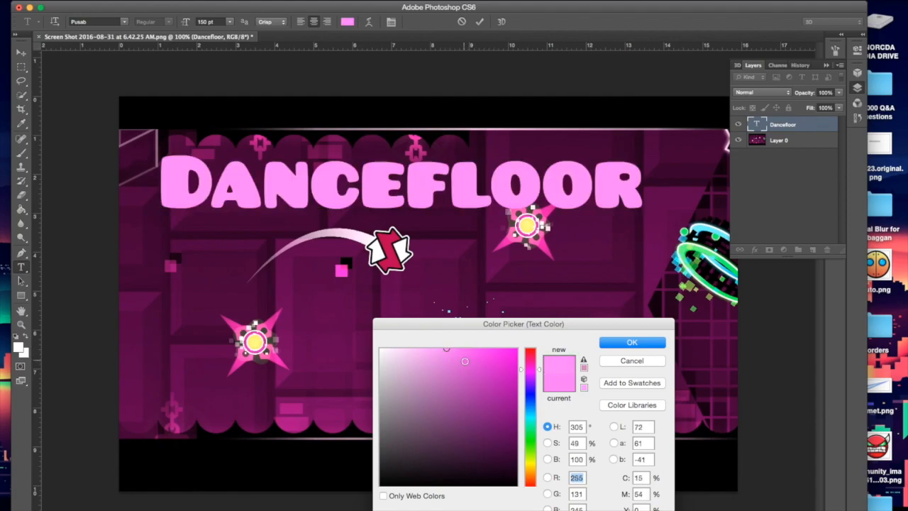
click(632, 342)
Shift the Dancefloor title slightly up and to the right within the image and commit the text
click(574, 188)
drag(596, 286, 615, 292)
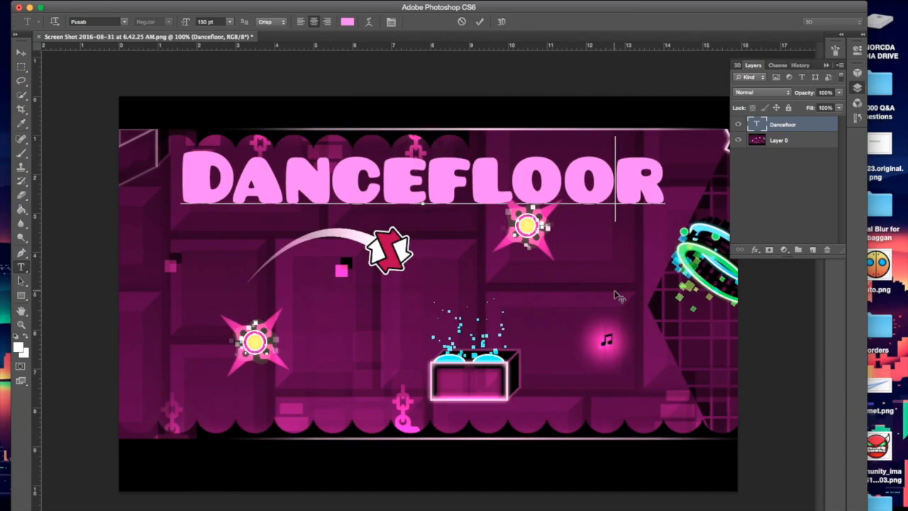
click(482, 20)
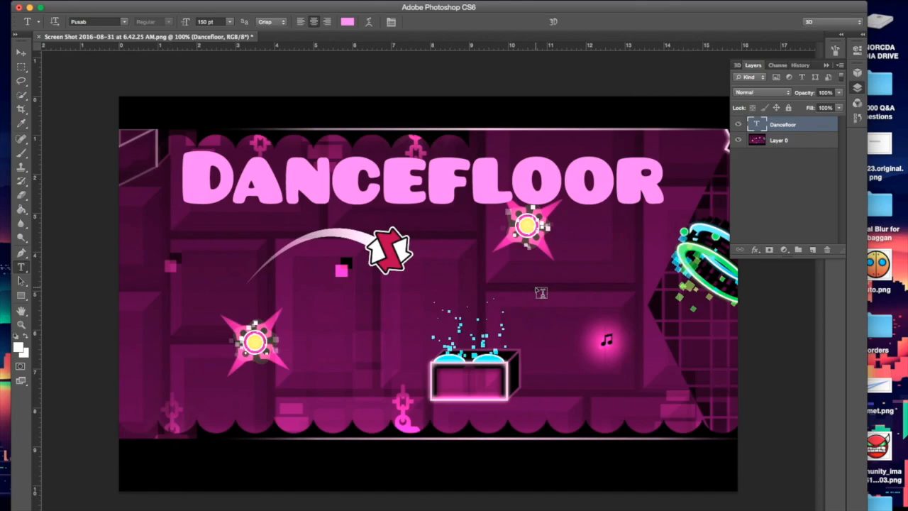
Add a light grey "Adiale" text layer in the lower part of the image
click(394, 386)
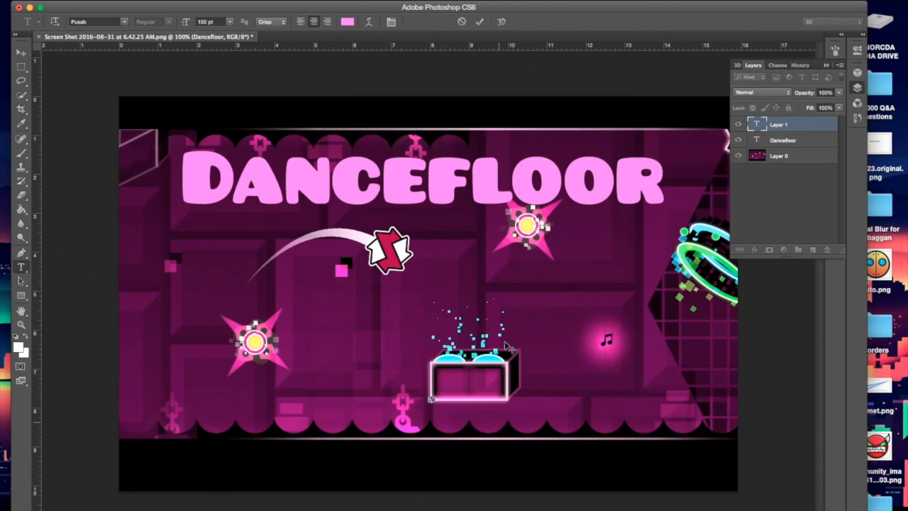
click(461, 21)
click(541, 393)
text(Adiale)
key(ctrl+Return)
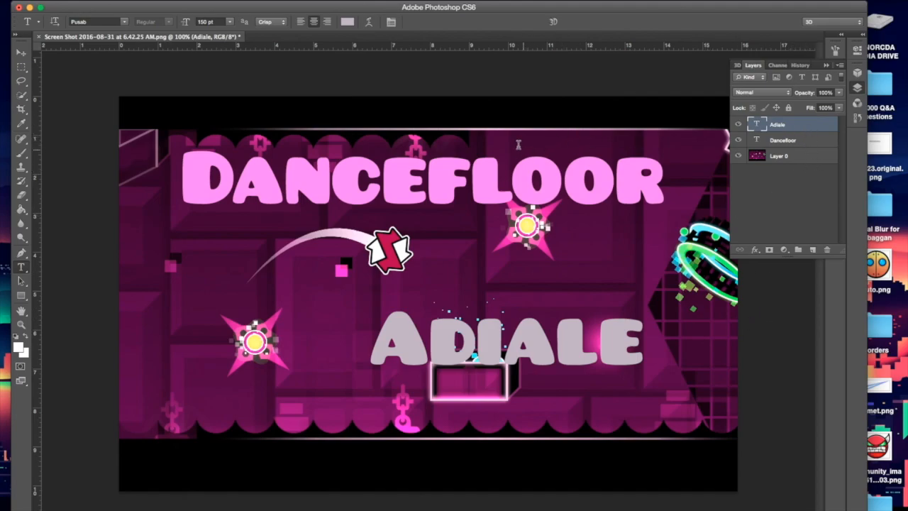
Open the blending options of the Adiale text layer
right_click(795, 141)
click(797, 129)
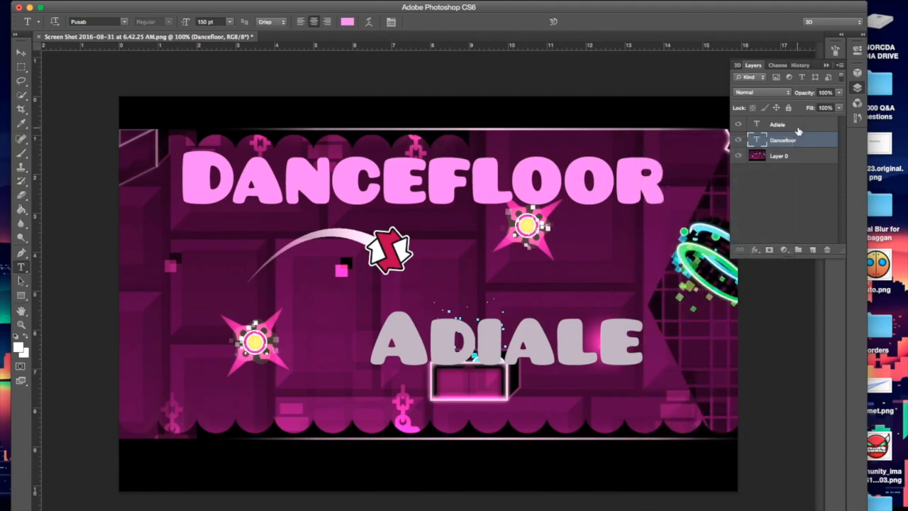
right_click(797, 129)
click(795, 132)
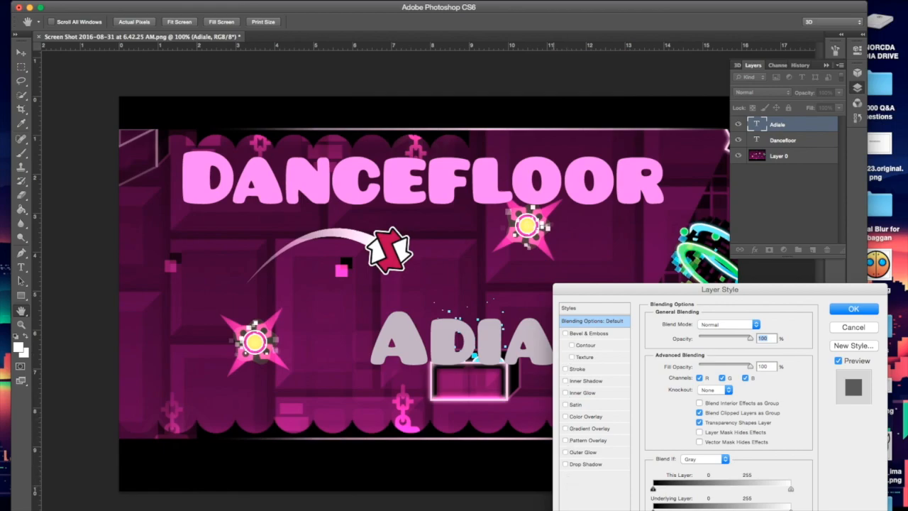
Compare the Adiale text with and without the Bevel & Emboss effect
click(566, 333)
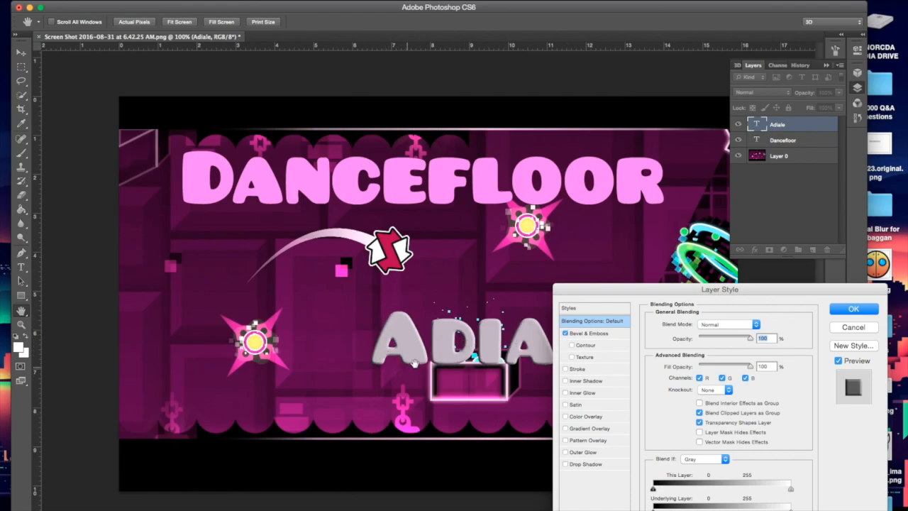
click(565, 333)
click(566, 333)
click(566, 333)
click(565, 333)
click(566, 333)
click(566, 334)
click(565, 333)
click(566, 334)
click(566, 334)
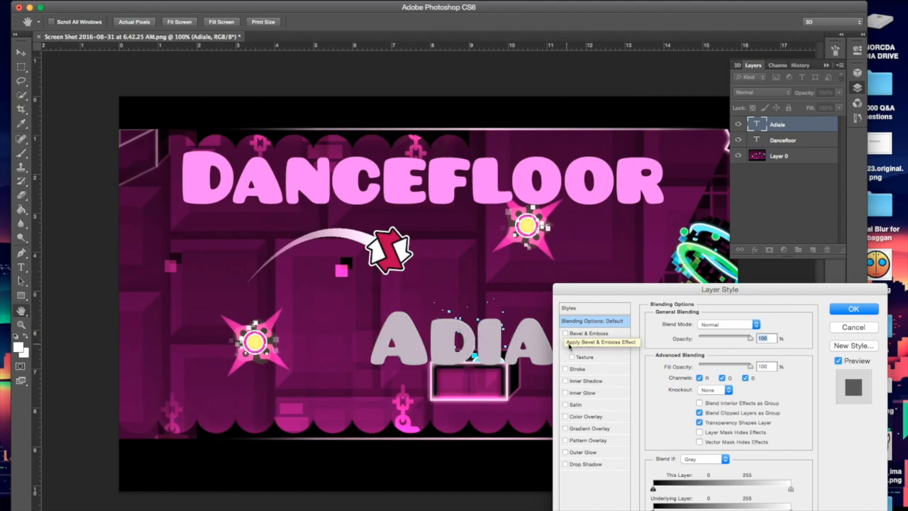
Try the bevel's Contour option with an adjusted range and its Texture option on the Adiale text
click(572, 346)
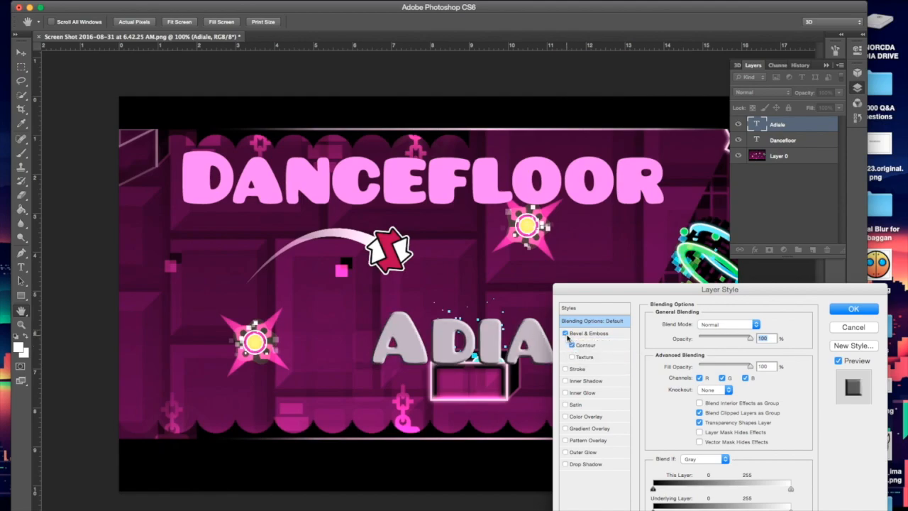
click(572, 346)
click(572, 346)
click(572, 345)
click(580, 345)
mouse_move(704, 344)
mouse_down()
mouse_move(718, 343)
mouse_move(667, 338)
mouse_move(714, 345)
mouse_up()
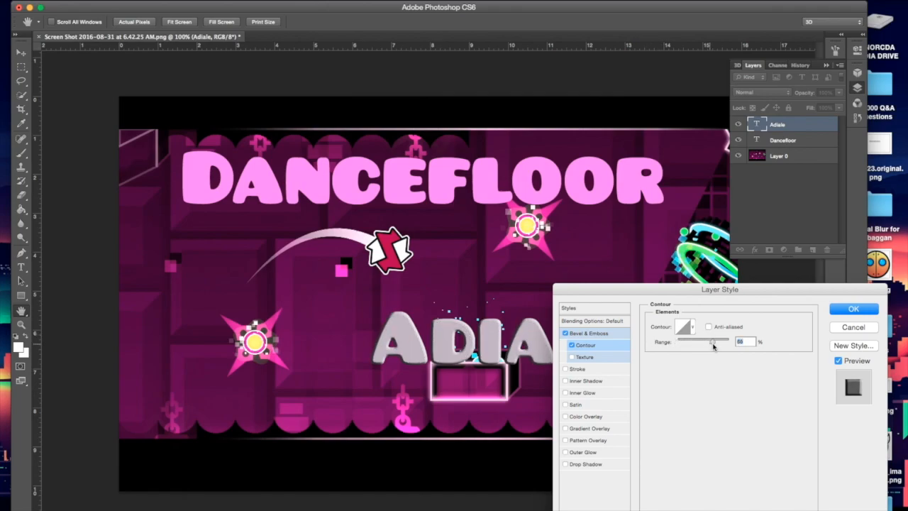
click(572, 345)
click(585, 334)
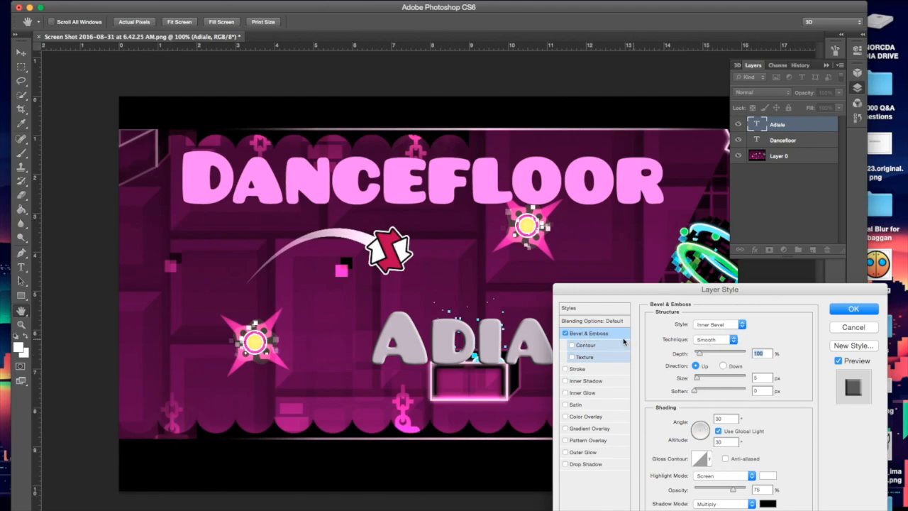
click(572, 358)
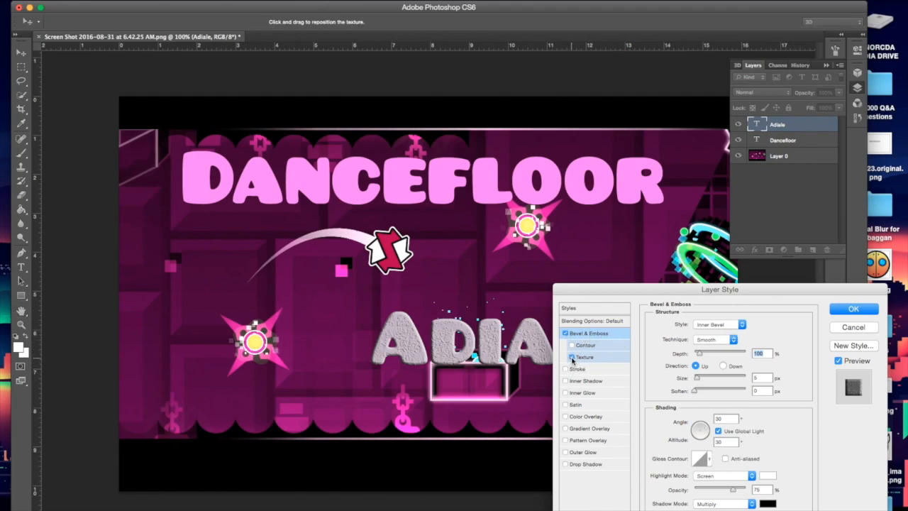
Give the Adiale text a black 7 px outside stroke and turn off Bevel & Emboss
click(567, 370)
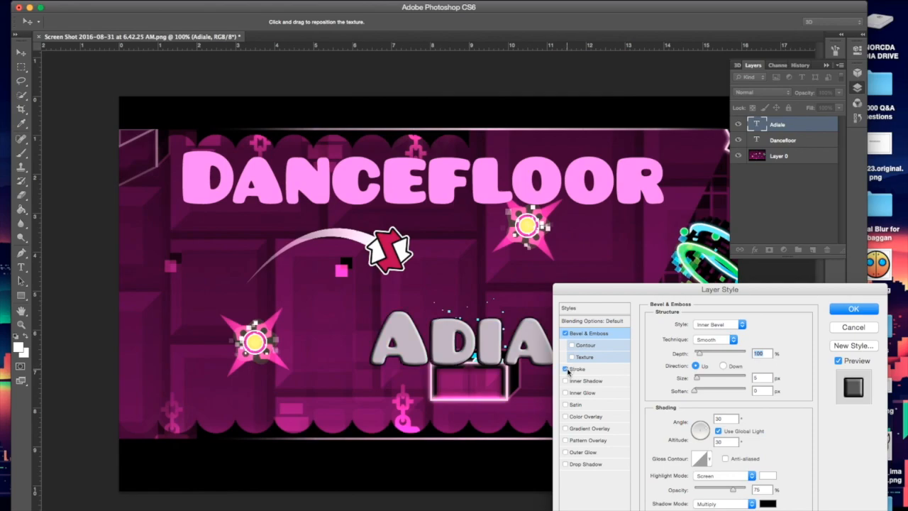
click(566, 333)
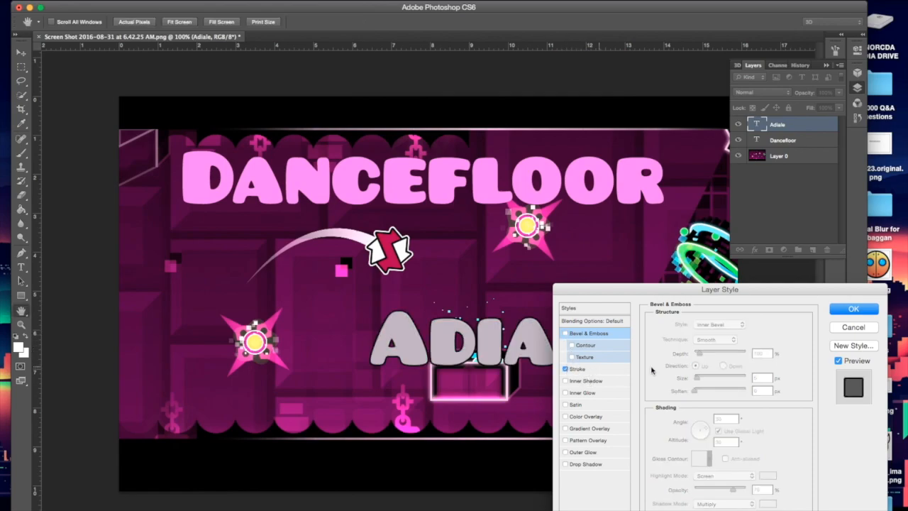
click(617, 370)
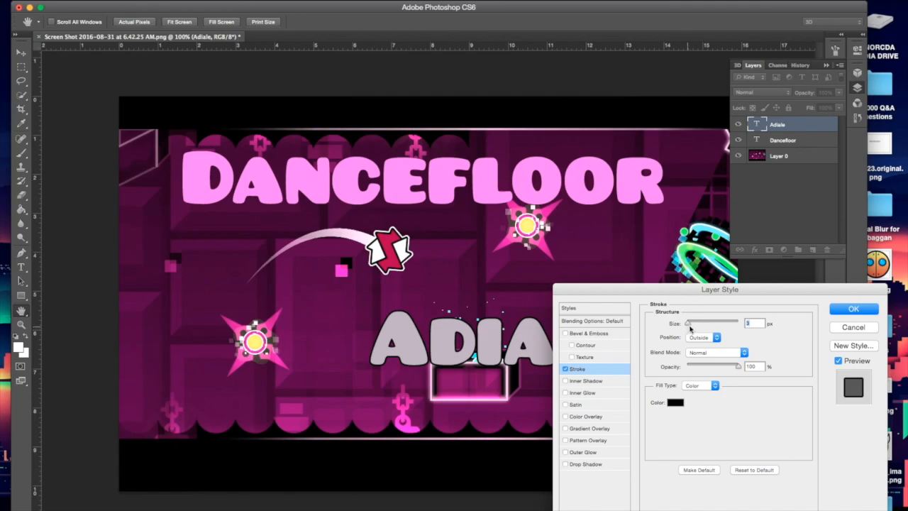
mouse_move(688, 324)
mouse_down()
mouse_move(746, 327)
mouse_move(690, 323)
mouse_up()
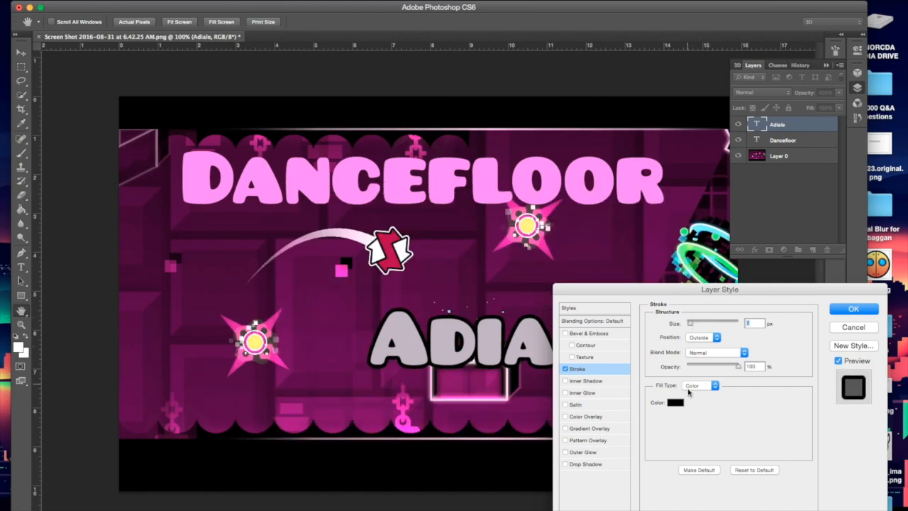
click(675, 403)
click(612, 375)
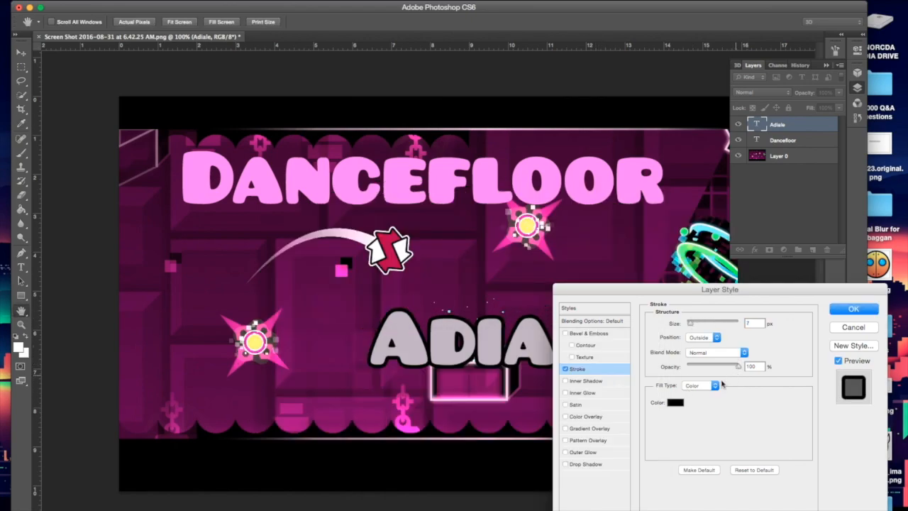
Add an Inner Shadow and a white Outer Glow with a size of 48 px to the Adiale text
click(565, 381)
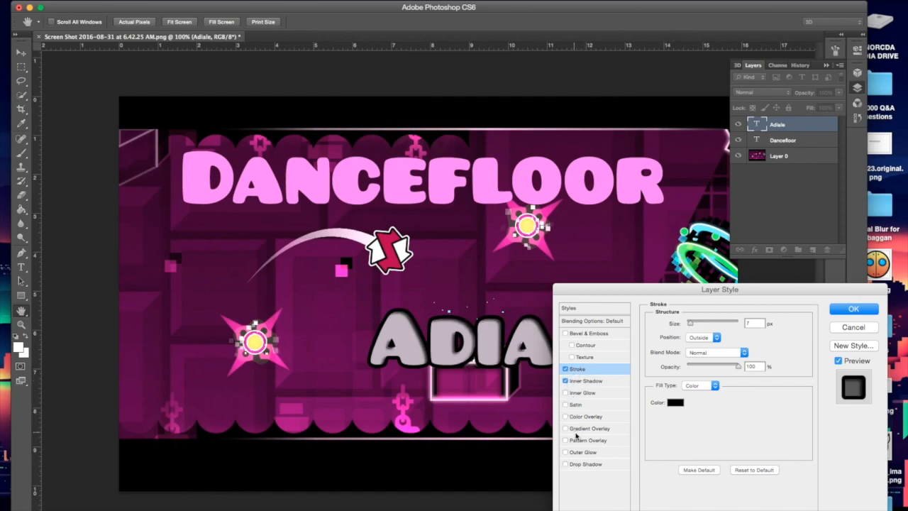
click(580, 453)
drag(688, 423, 699, 425)
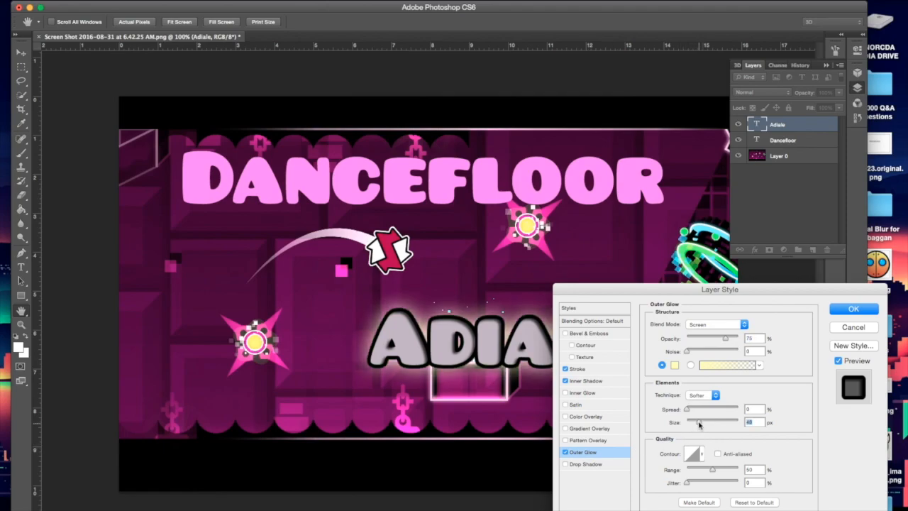
click(675, 365)
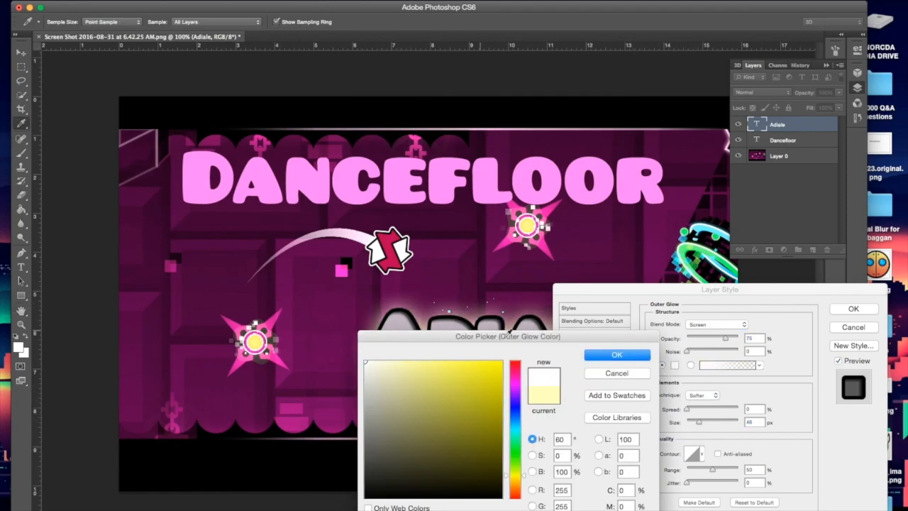
click(600, 356)
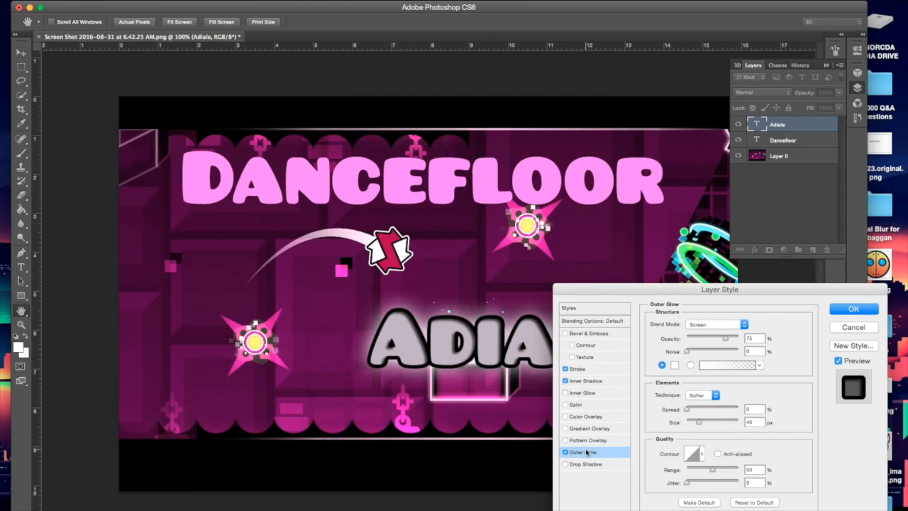
click(674, 365)
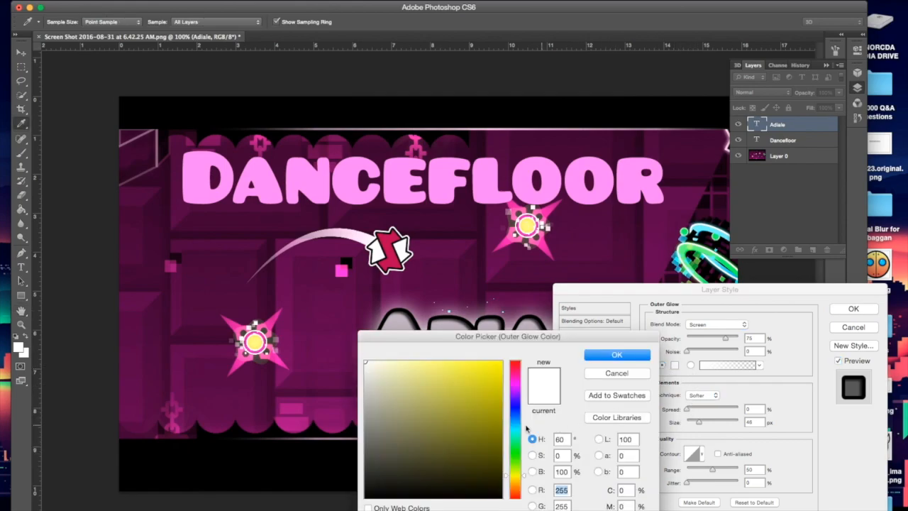
click(370, 431)
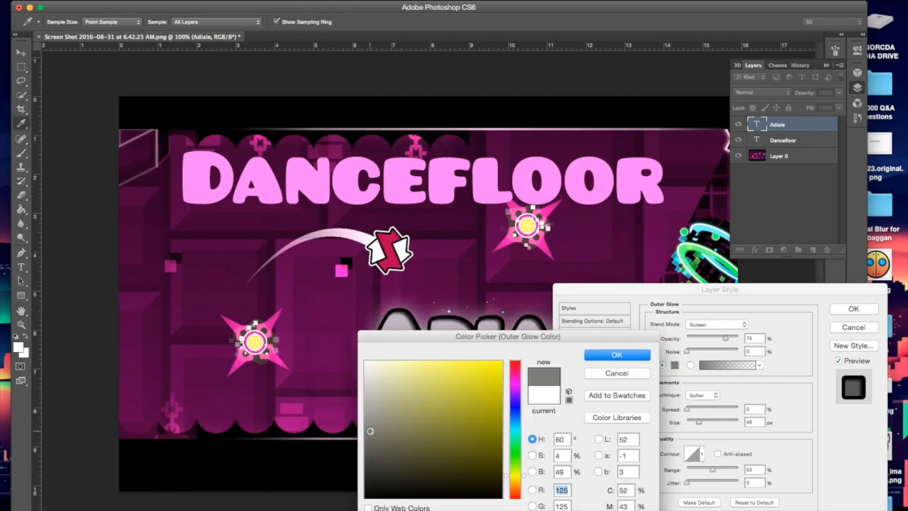
click(600, 374)
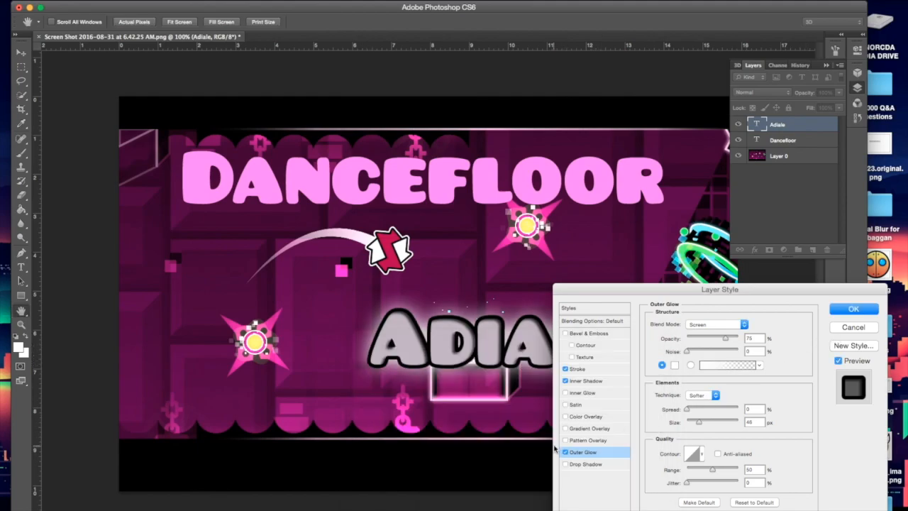
Add a Drop Shadow with 37 px distance and a Gradient Overlay at 50% opacity to the Adiale text
click(589, 464)
drag(691, 376, 702, 377)
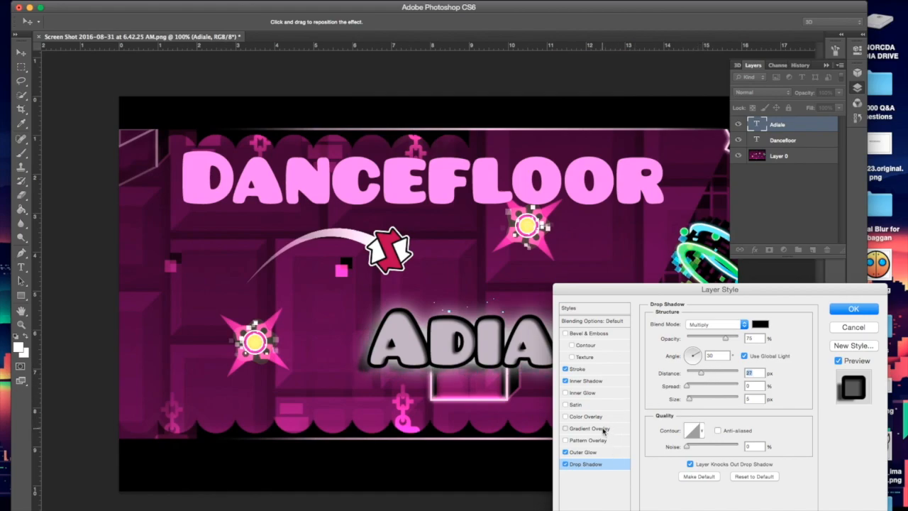
click(605, 428)
drag(695, 296, 705, 51)
text(50)
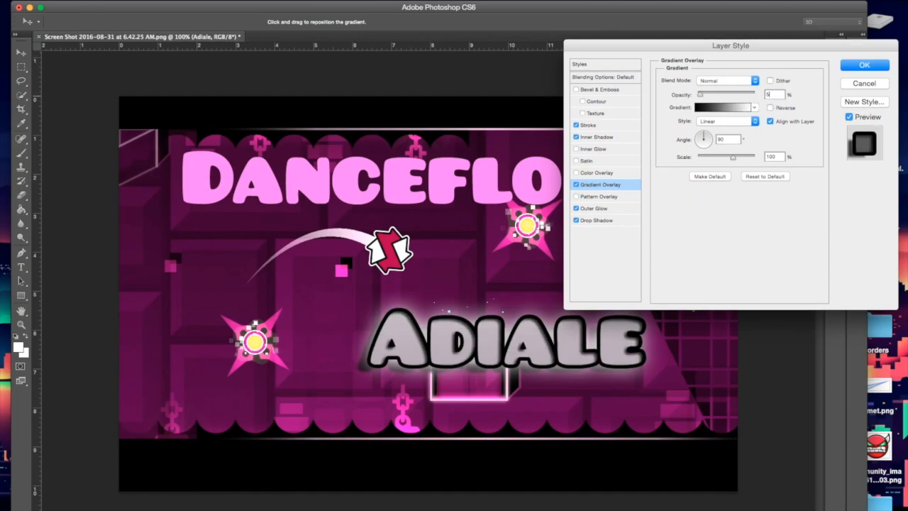
Try several gradient presets on the Adiale text's overlay, including the spectrum, copper and orange-yellow ones
click(756, 107)
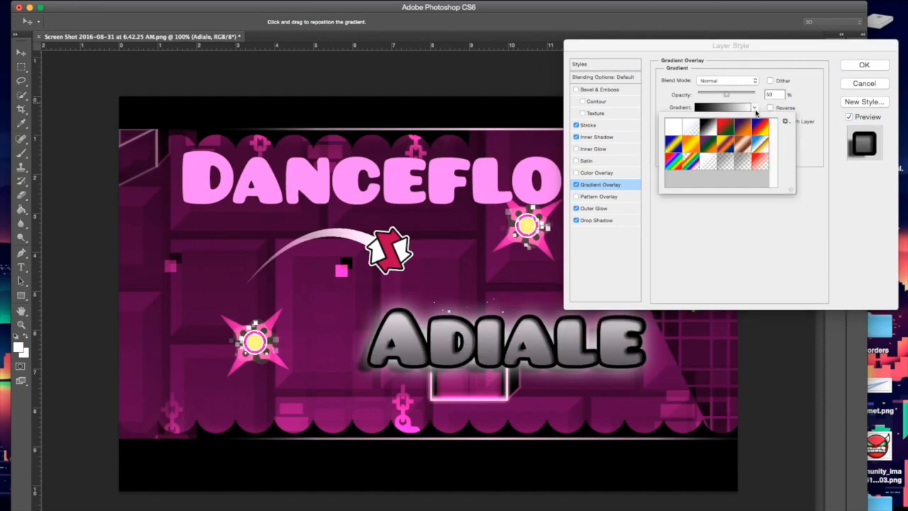
click(674, 160)
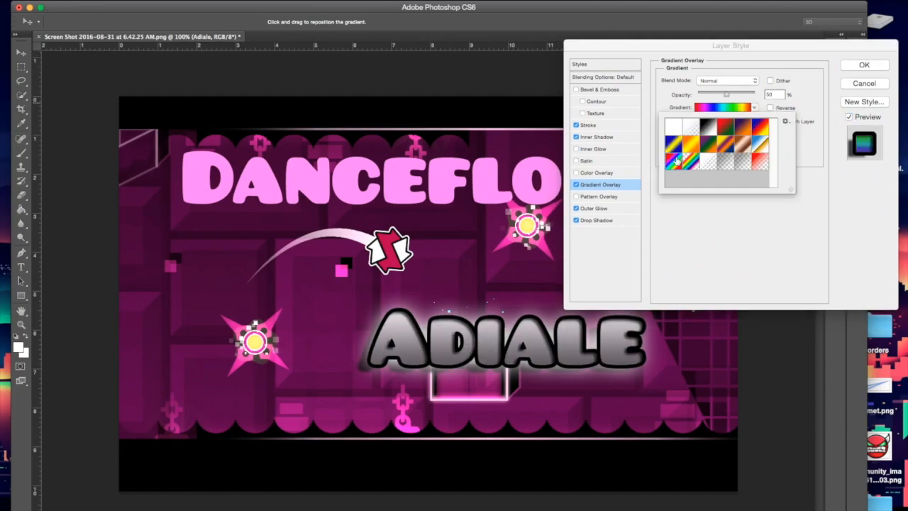
click(715, 167)
click(733, 166)
click(761, 161)
click(761, 144)
click(744, 144)
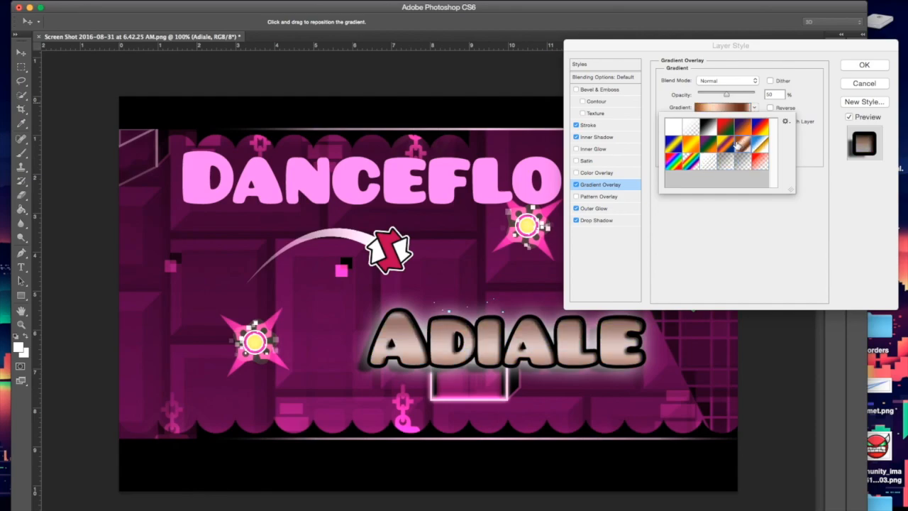
click(735, 146)
click(691, 145)
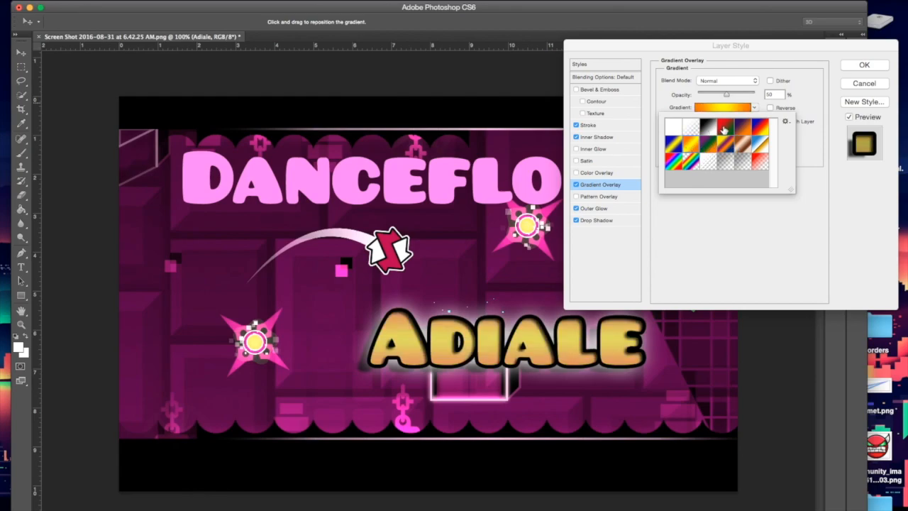
Set the Adiale text's overlay to the red-to-transparent gradient, reverse it and accept the layer style
click(764, 166)
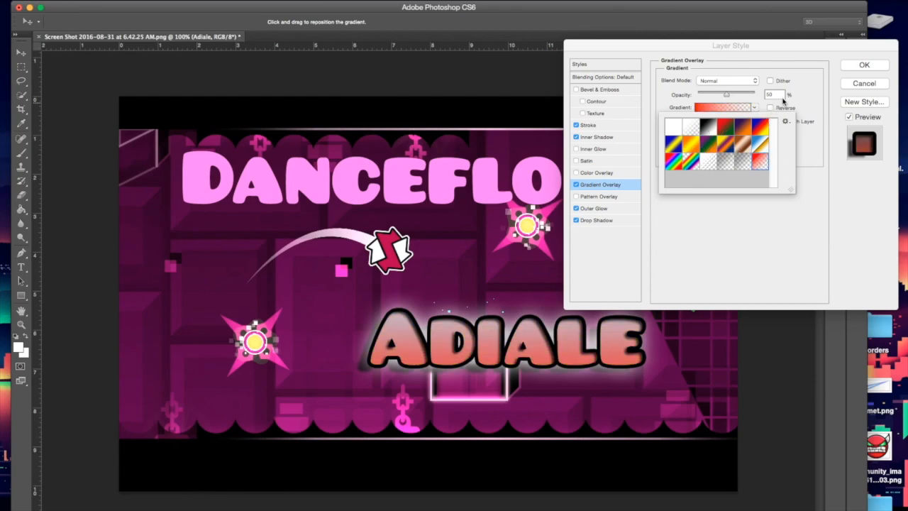
click(796, 108)
click(795, 108)
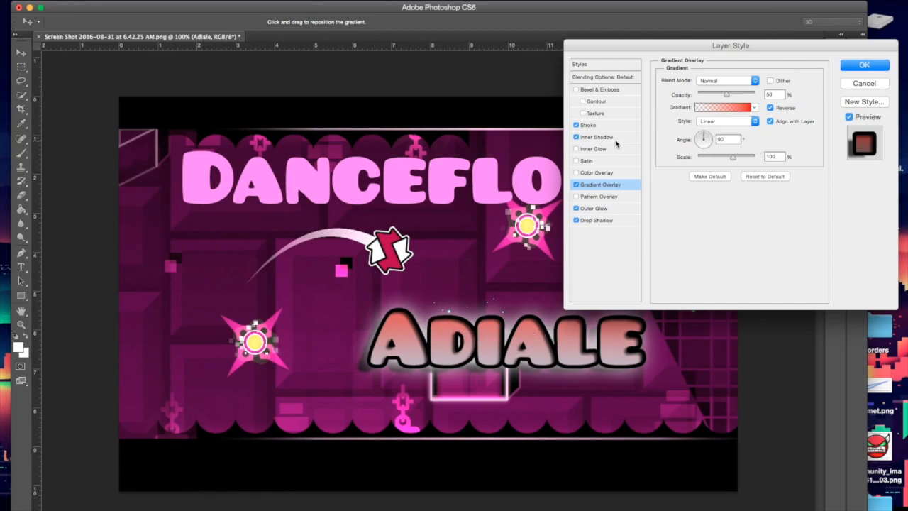
click(865, 65)
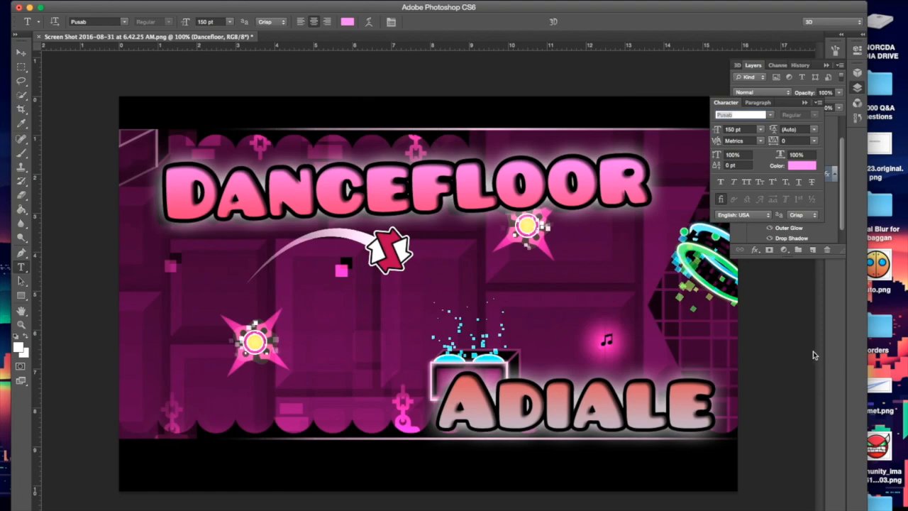
Hide the character settings and discard the stray empty text layer beside the canvas
click(791, 346)
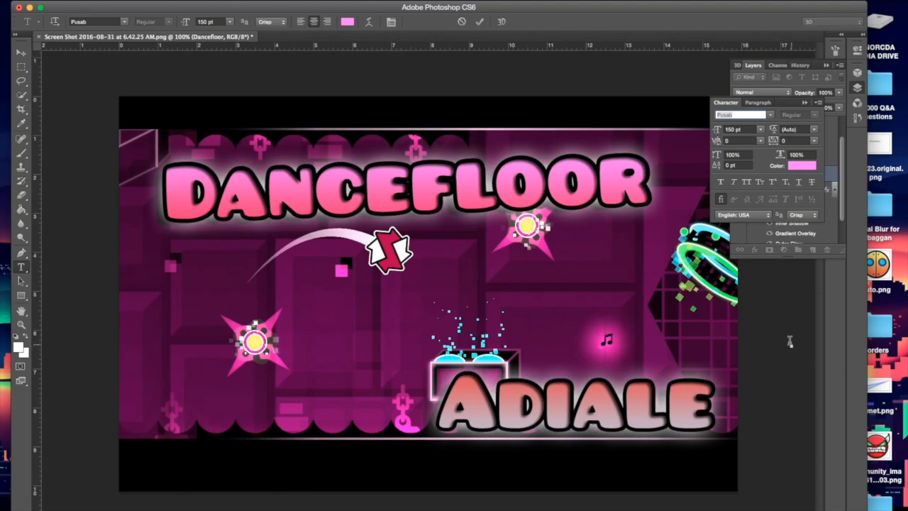
click(806, 103)
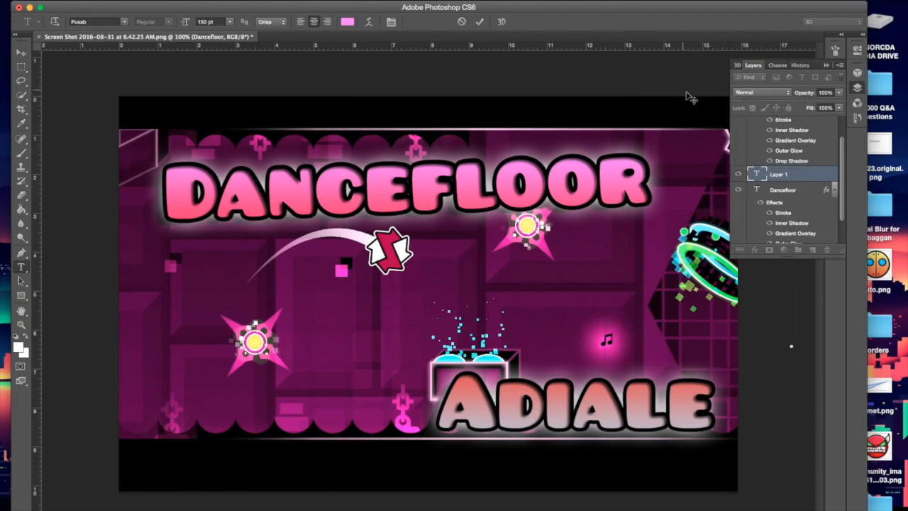
key(Escape)
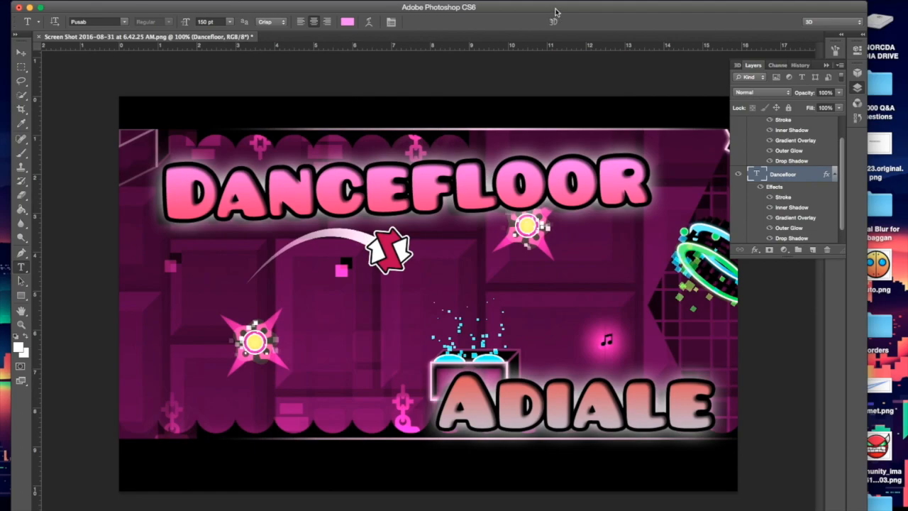
Place Hard.png from the desktop at the canvas's lower-left corner, scaled to about 41%, rotated about 15.5° and partly cropped by the edges
drag(563, 13, 499, 3)
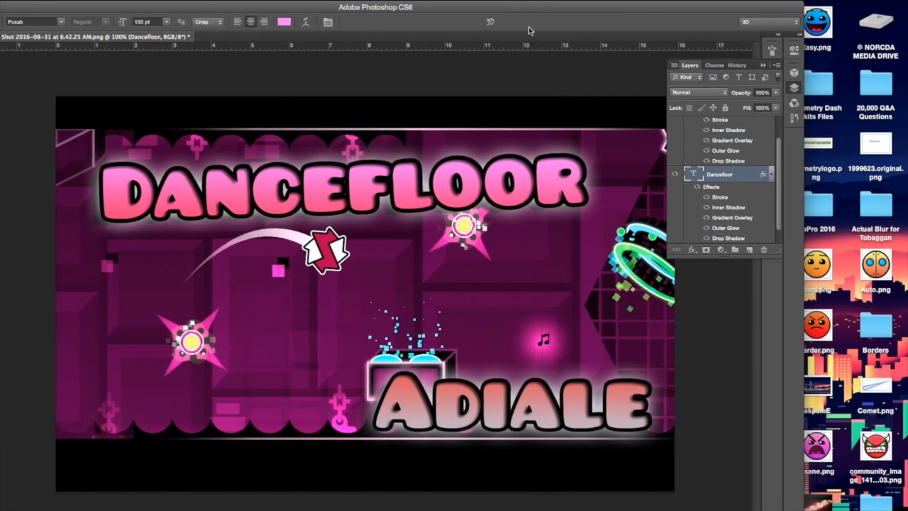
drag(829, 283, 248, 371)
drag(615, 502, 568, 509)
drag(445, 292, 325, 314)
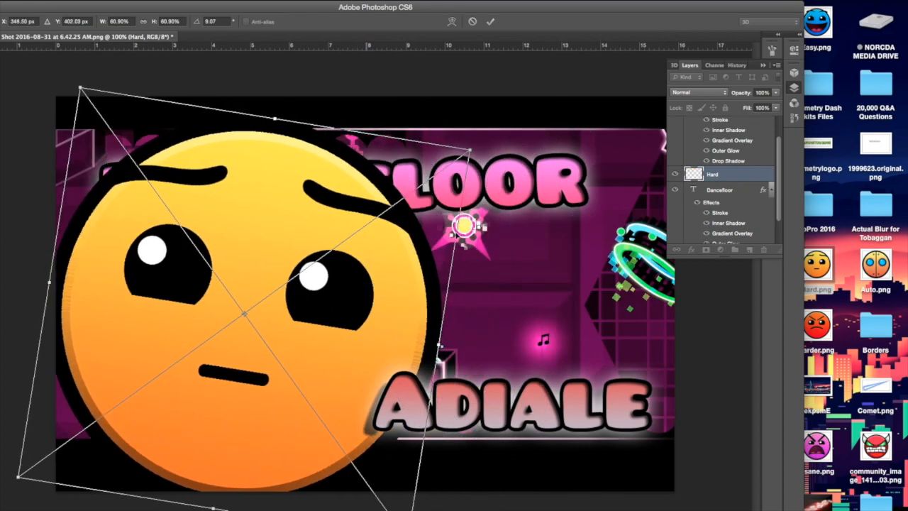
drag(473, 150, 313, 262)
drag(348, 194, 367, 216)
drag(327, 281, 335, 274)
drag(263, 425, 208, 469)
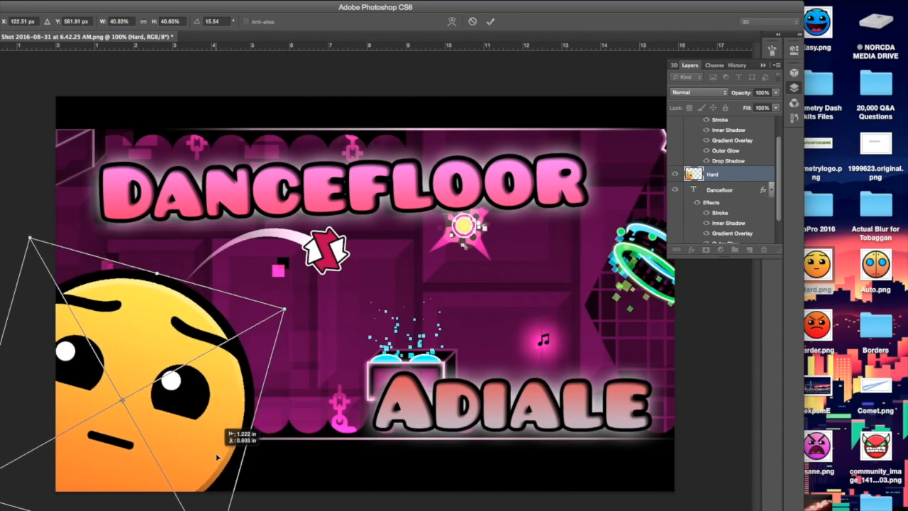
click(489, 22)
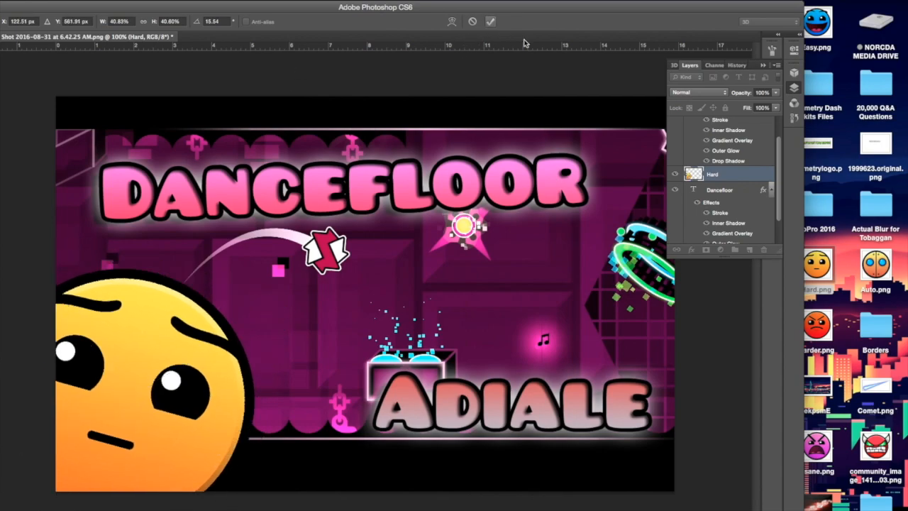
Give the Hard face layer a white Outer Glow with a size of 46 px
right_click(724, 174)
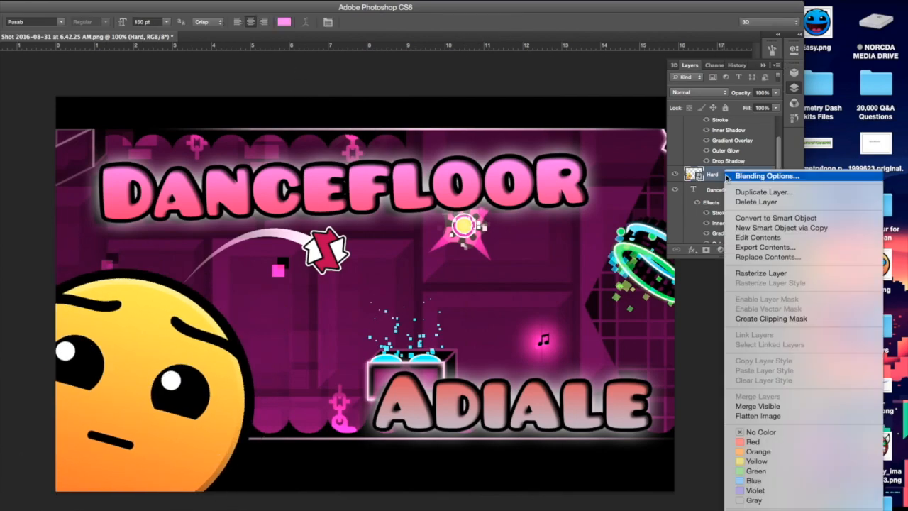
click(738, 175)
click(596, 208)
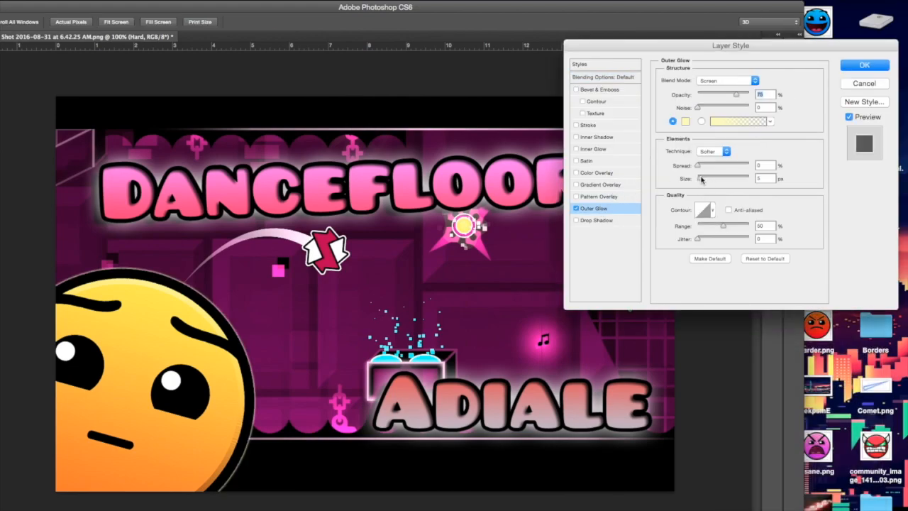
drag(700, 178, 707, 176)
click(685, 122)
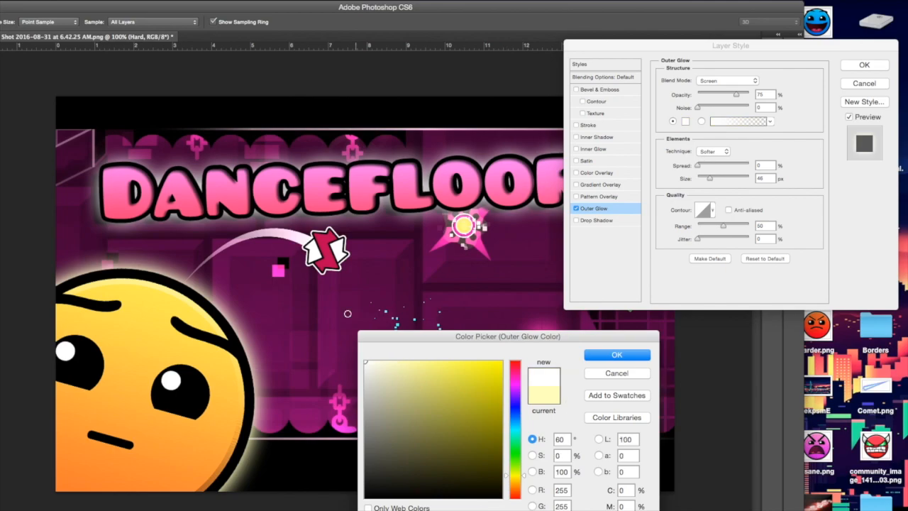
click(640, 357)
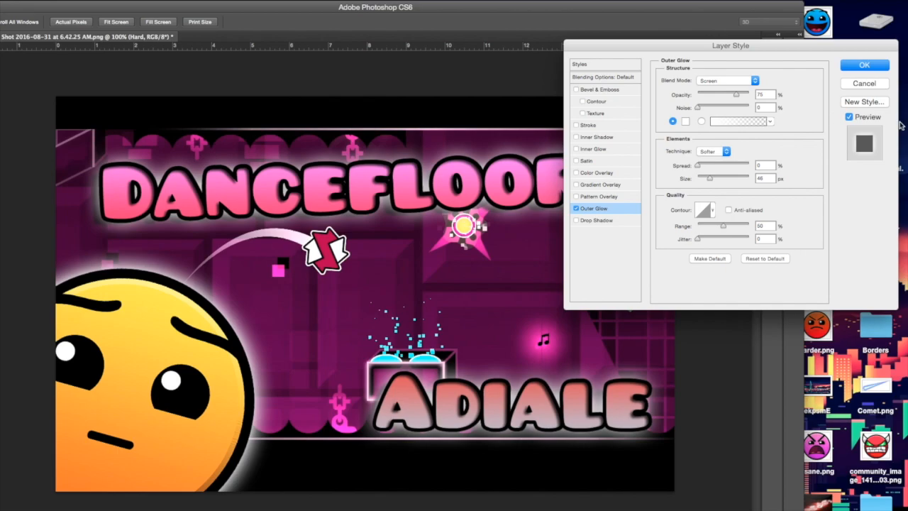
click(855, 68)
Try placing the red horned demon face image from the desktop on the canvas
drag(875, 483, 472, 341)
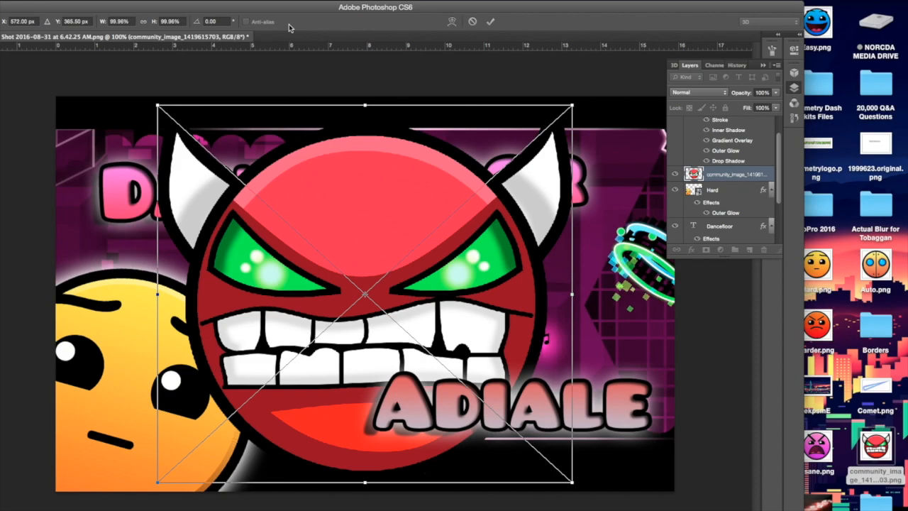
click(471, 23)
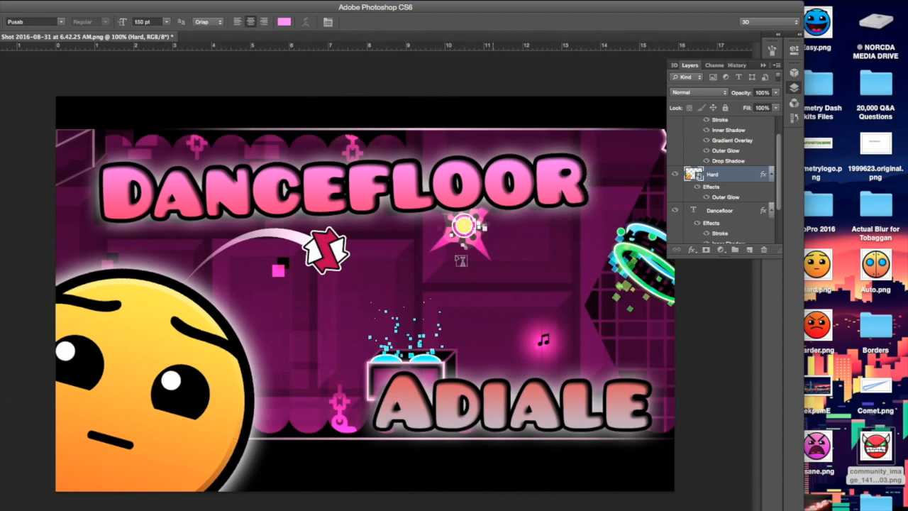
Scale the Hard face down slightly with Free Transform
key(super+t)
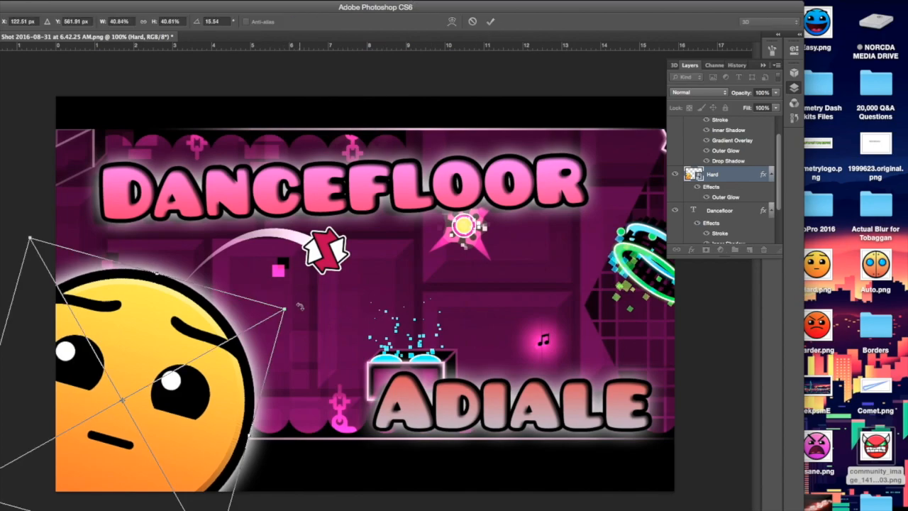
drag(286, 306, 282, 311)
click(490, 21)
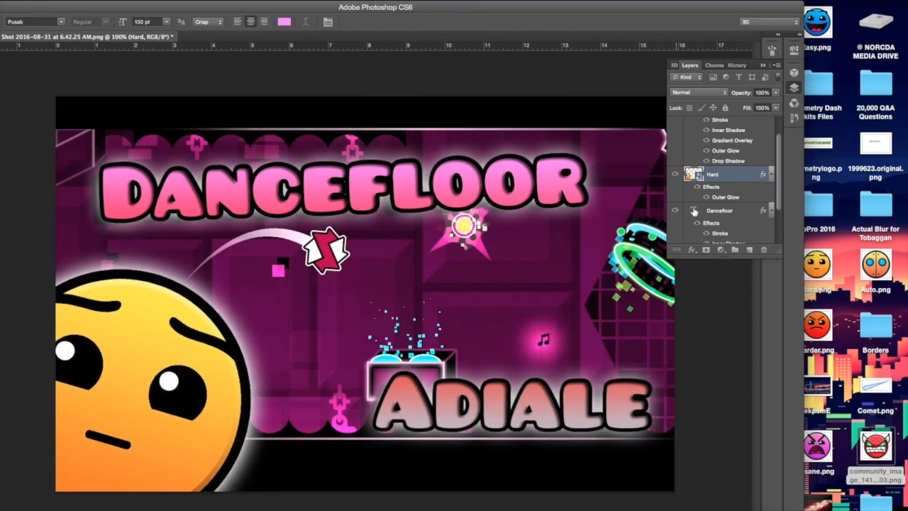
Add a Drop Shadow with 18 px distance to the Hard face layer
right_click(731, 176)
click(745, 180)
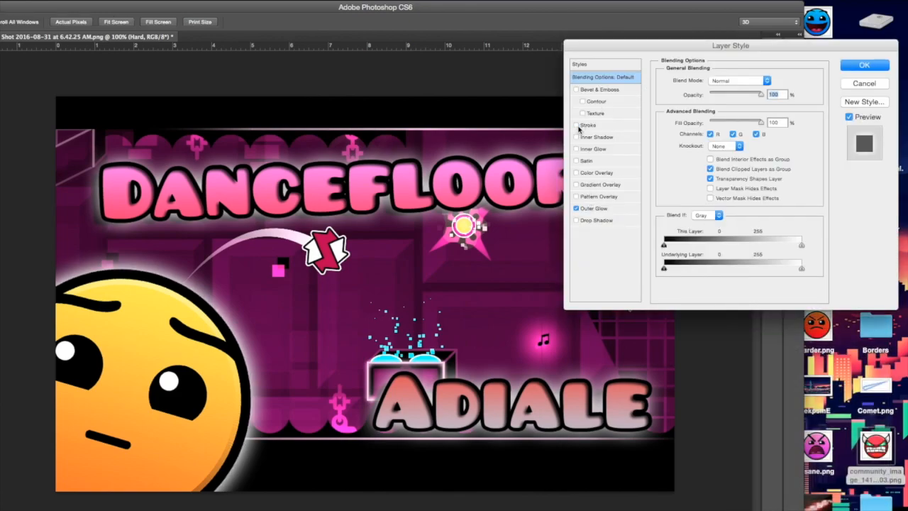
click(590, 221)
drag(699, 132, 707, 132)
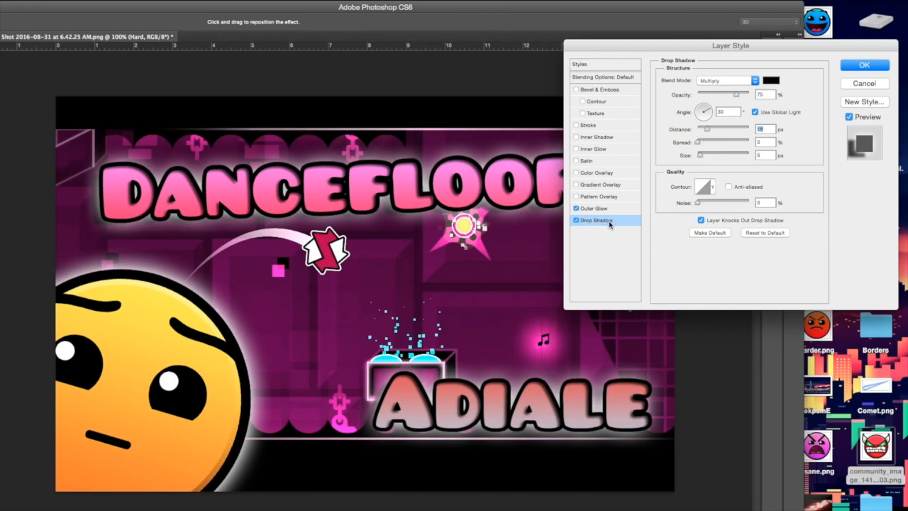
Add a Gradient Overlay with the rainbow spectrum gradient at 25% opacity to the Hard face layer
click(610, 186)
click(755, 107)
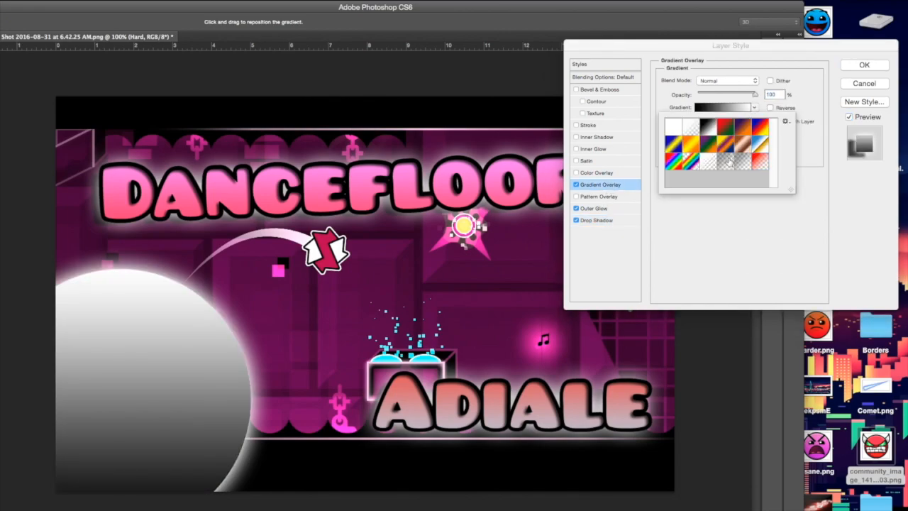
click(685, 163)
click(677, 208)
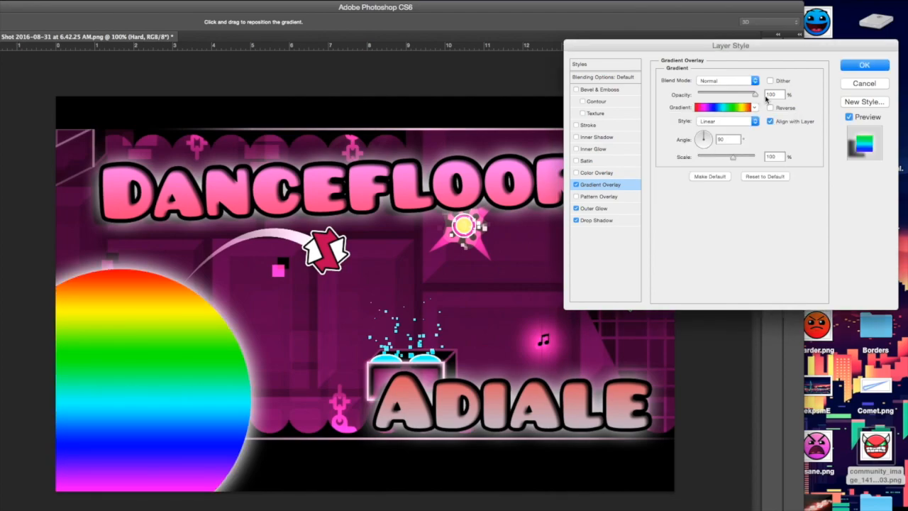
text(50)
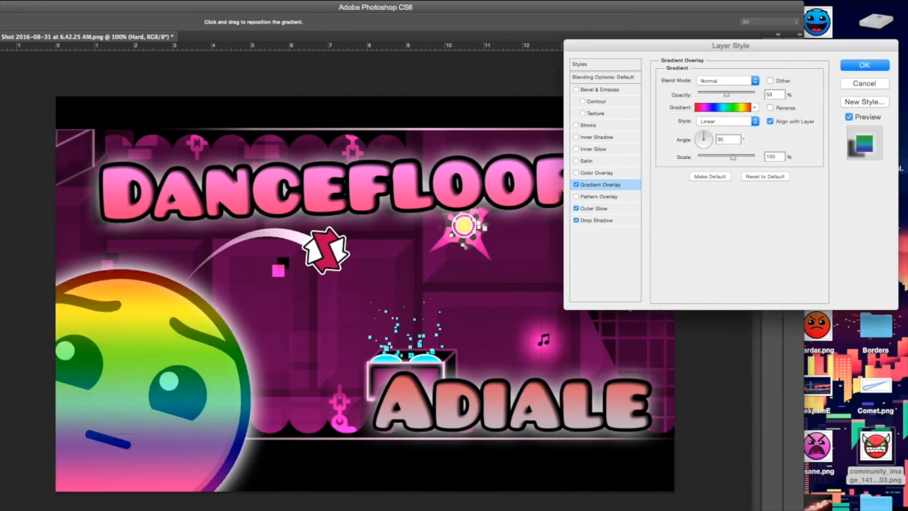
key(BackSpace)
text(25)
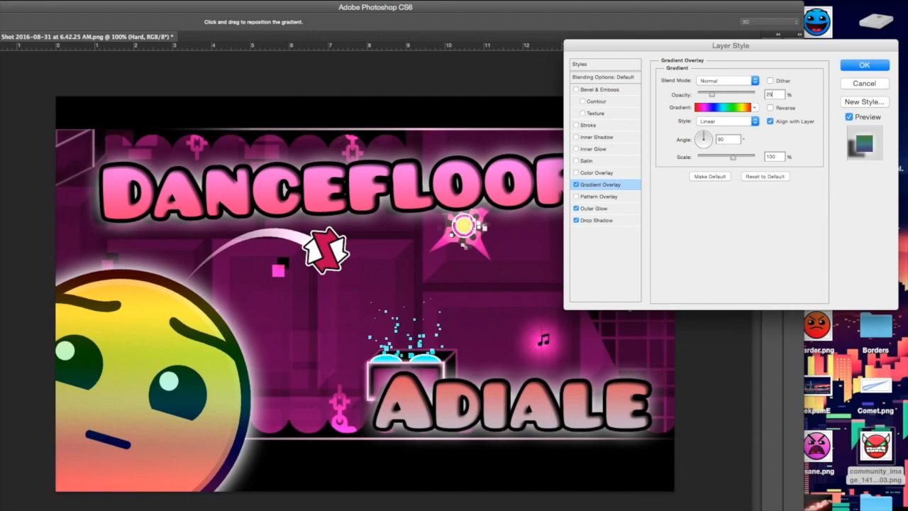
Change the Hard face's overlay gradient to the orange-yellow-orange preset and apply the layer style
click(757, 108)
click(694, 146)
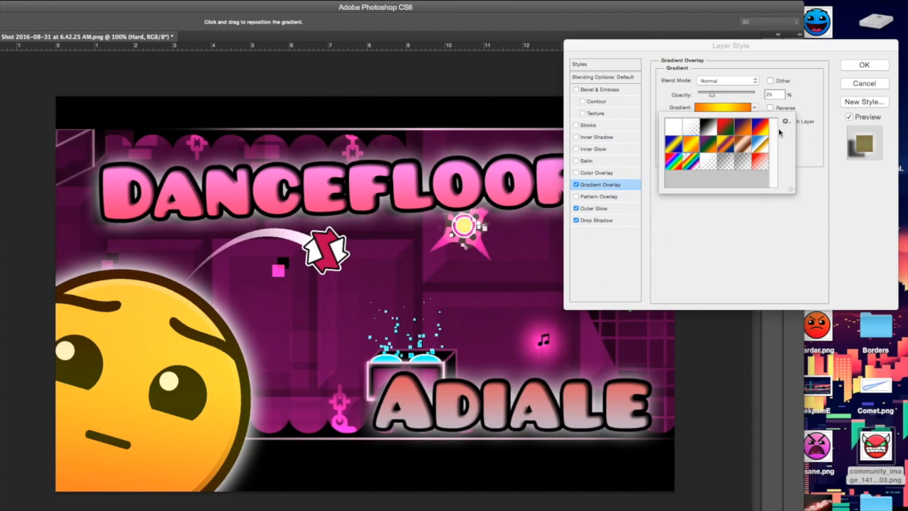
click(799, 176)
click(886, 68)
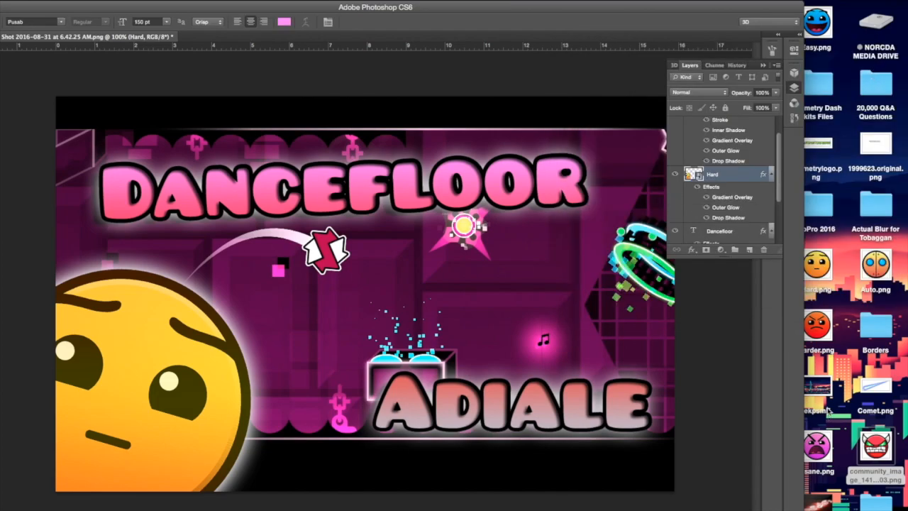
Place the USER COINS image from the desktop on the canvas
drag(703, 8, 500, 1)
drag(637, 396, 181, 294)
double_click(310, 14)
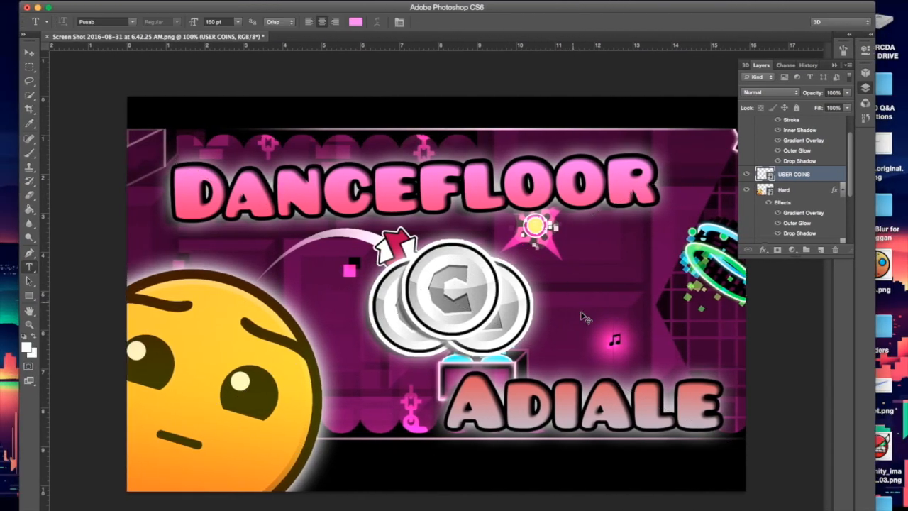
Fit the coins over the face's upper edge at about 68% scale and 14.5° rotation, and move the USER COINS layer below Hard
drag(550, 306, 351, 301)
drag(539, 483, 494, 510)
drag(425, 340, 399, 340)
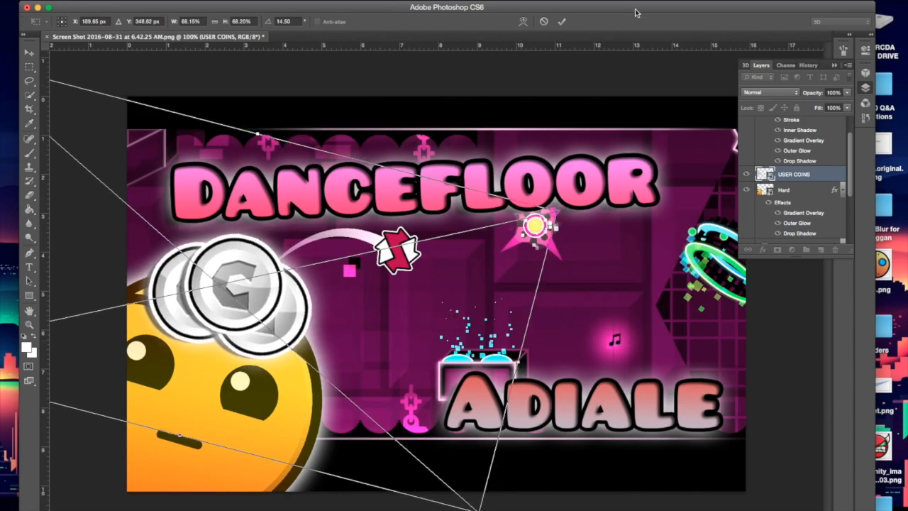
click(562, 22)
drag(786, 176, 792, 213)
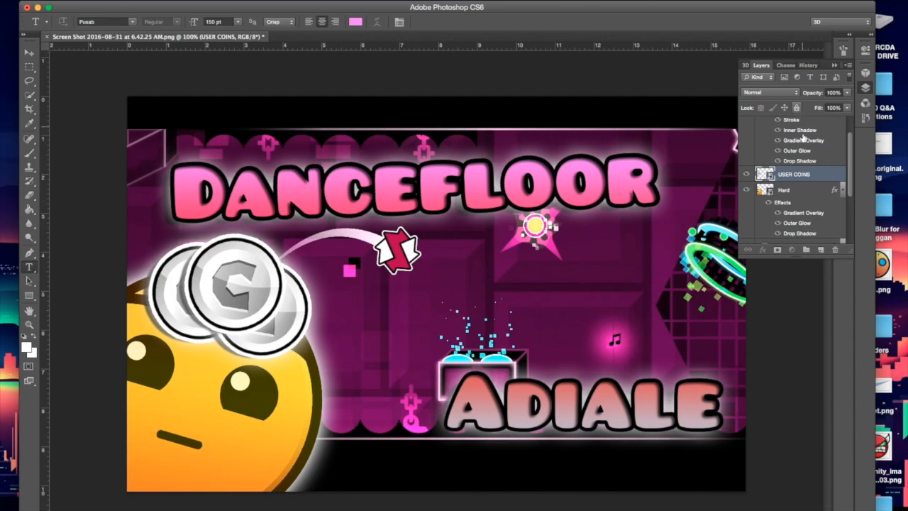
drag(810, 176, 802, 230)
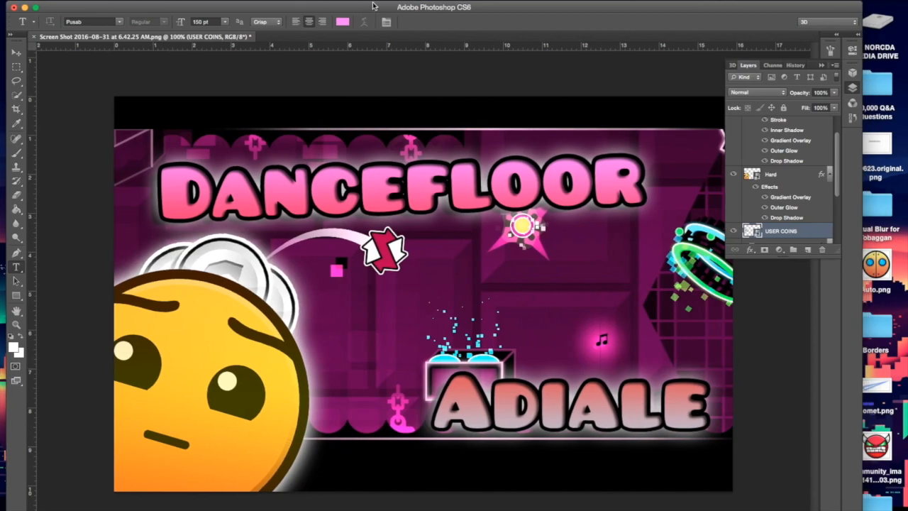
Add a Gradient Overlay with the rainbow spectrum gradient at 25% opacity to the background, Layer 0
scroll(768, 206, down, 4)
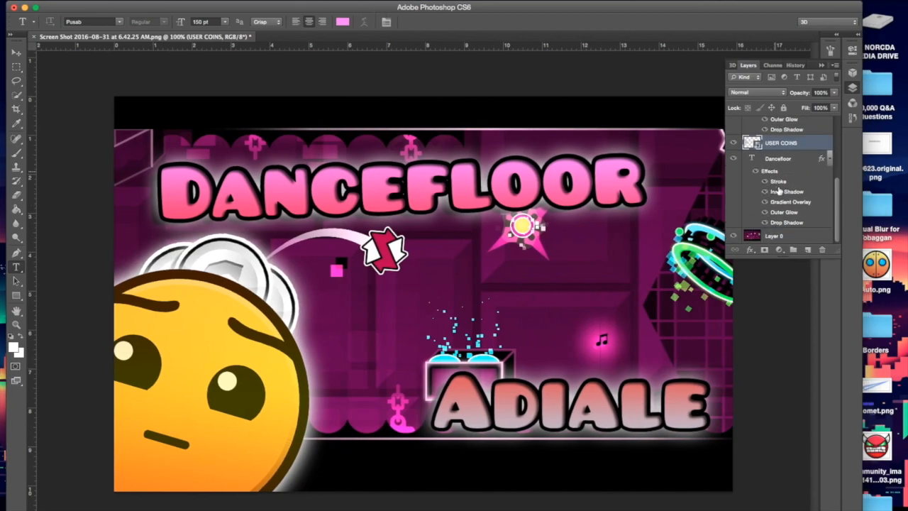
right_click(779, 235)
click(743, 187)
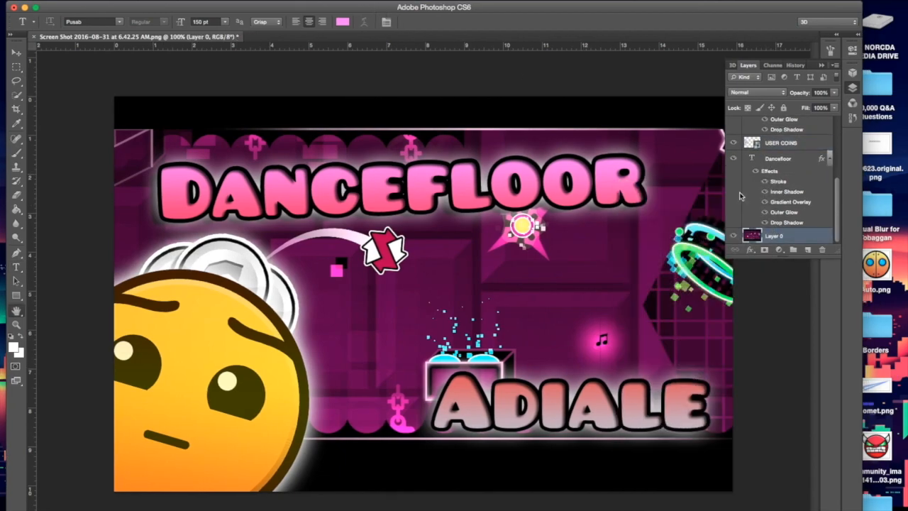
click(600, 184)
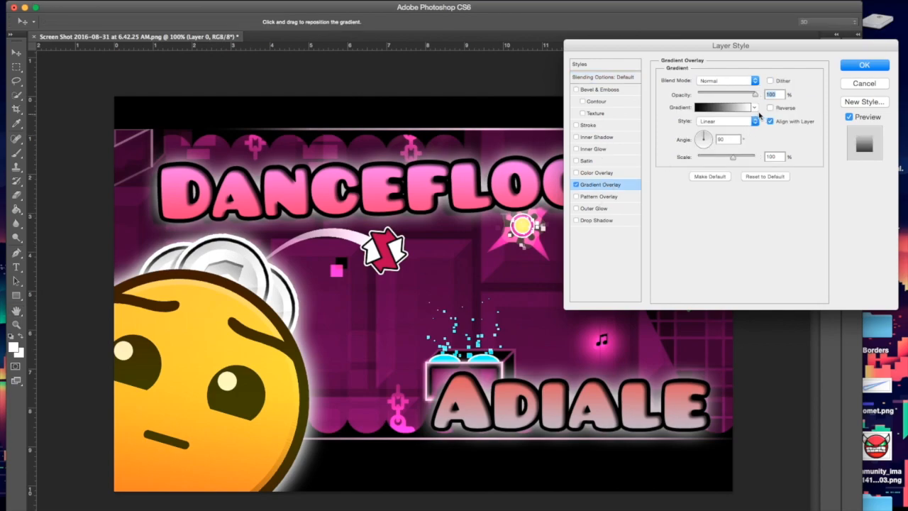
click(755, 107)
double_click(676, 168)
double_click(781, 94)
text(25)
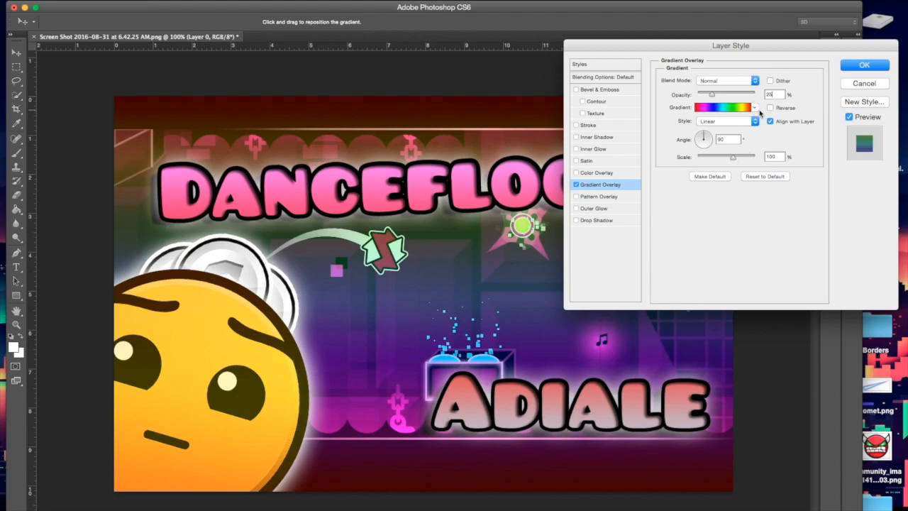
Change Layer 0's overlay gradient to a gray-to-transparent preset and set its opacity to 50%
click(755, 108)
click(709, 164)
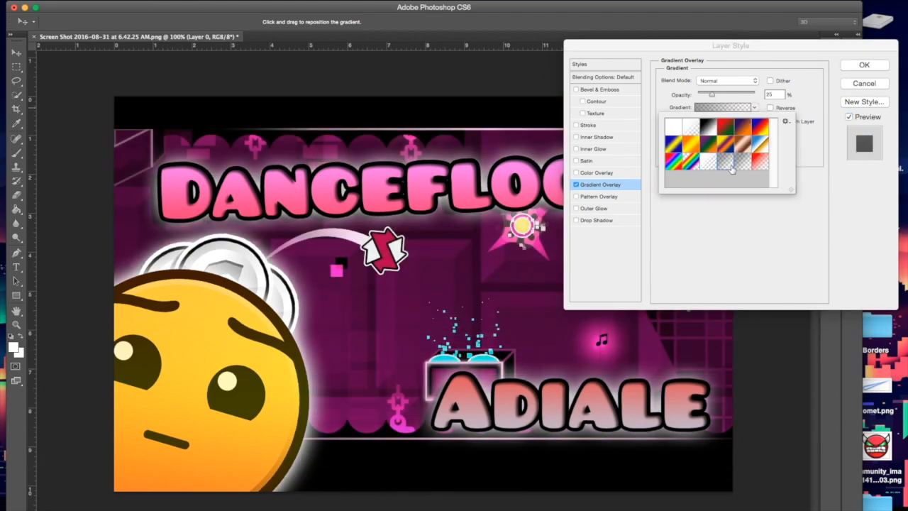
click(763, 167)
click(738, 166)
click(745, 213)
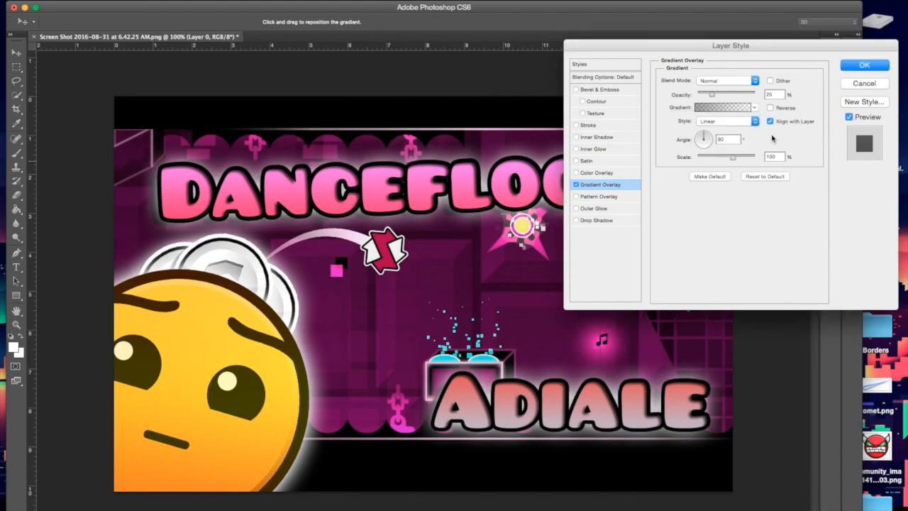
drag(774, 93, 672, 85)
text(50)
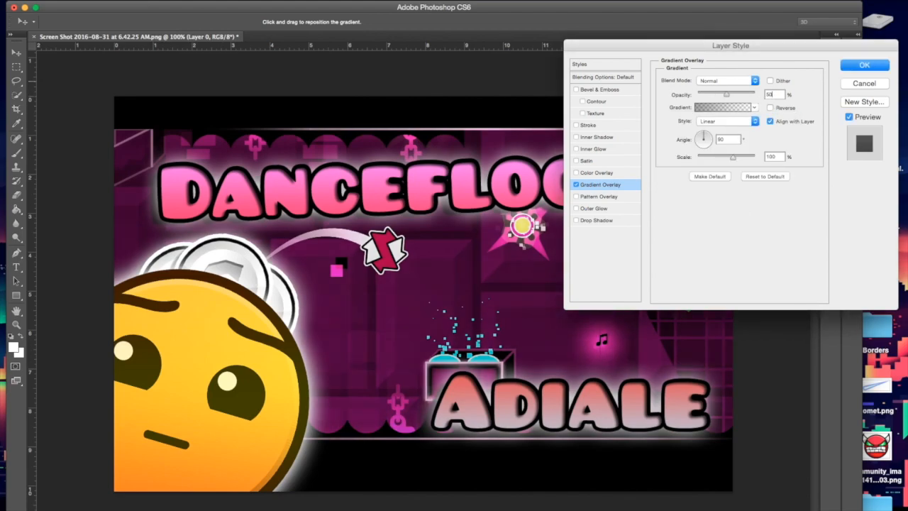
Try the Satin effect on Layer 0, switch it off again and apply the layer style
click(577, 161)
click(581, 164)
click(584, 163)
click(577, 162)
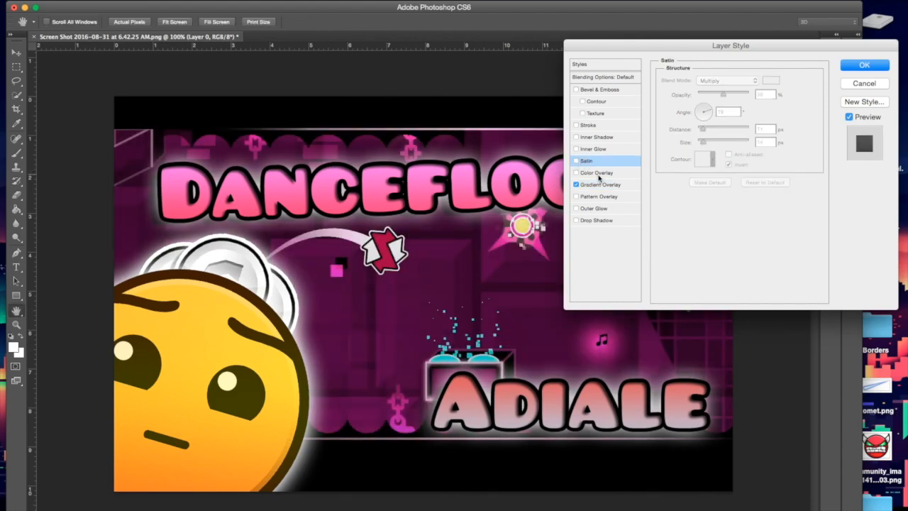
click(866, 66)
key(t)
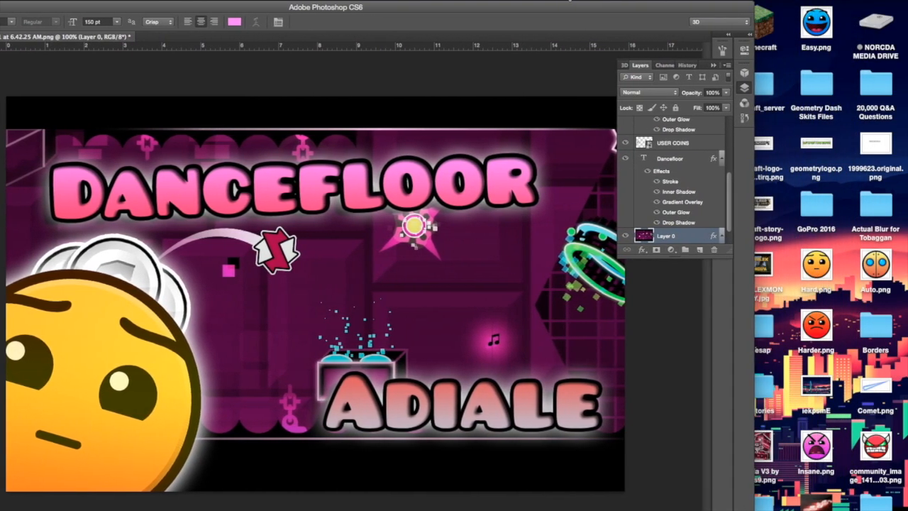
Place the stardust image from the desktop and stretch it across the whole canvas
drag(570, 0, 415, 1)
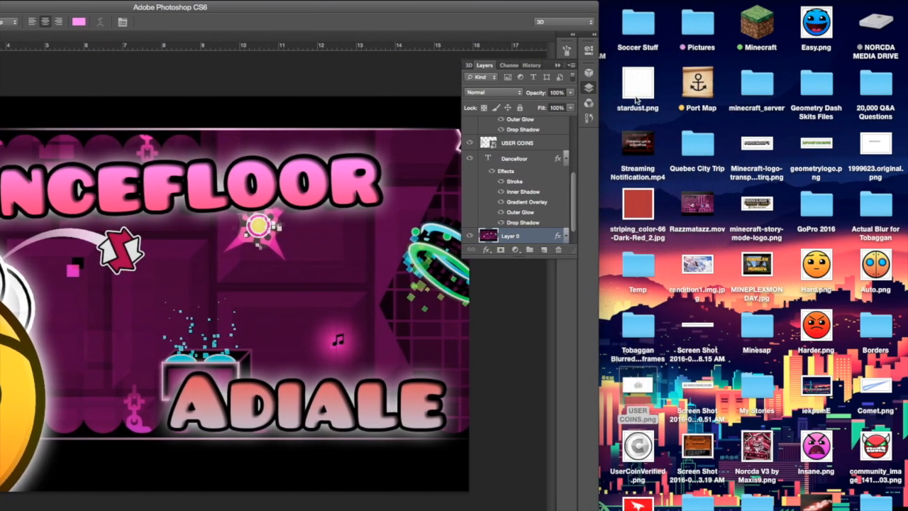
drag(636, 98, 185, 316)
drag(239, 1, 508, 0)
drag(548, 305, 437, 304)
drag(513, 294, 736, 294)
click(553, 22)
Add a white Outer Glow to the stardust layer
right_click(764, 236)
click(731, 183)
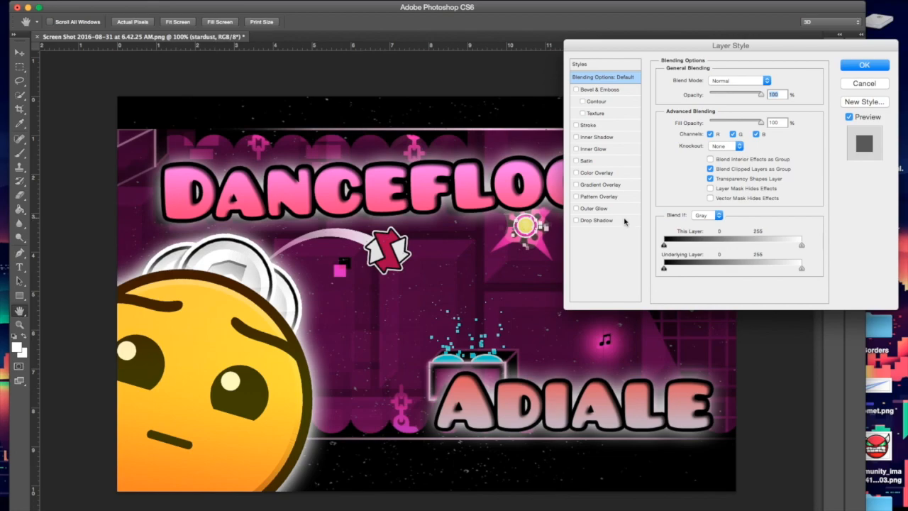
click(595, 208)
click(686, 121)
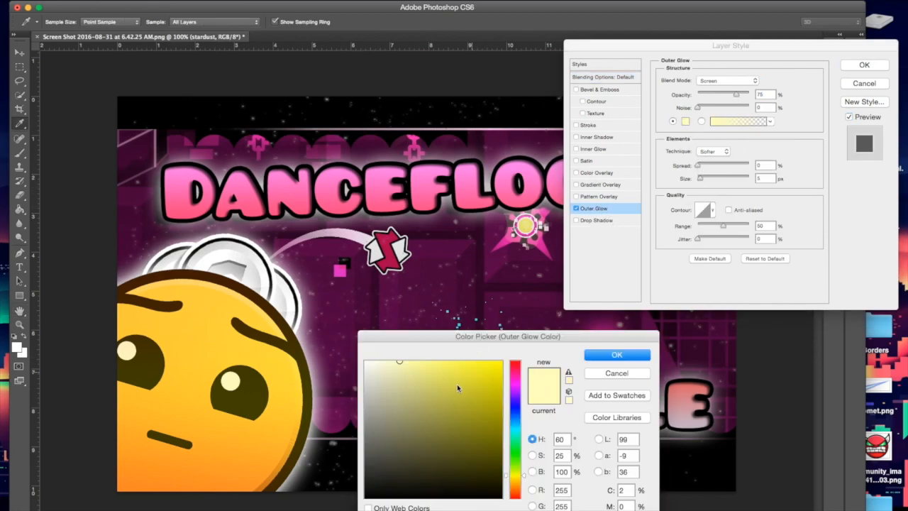
click(617, 355)
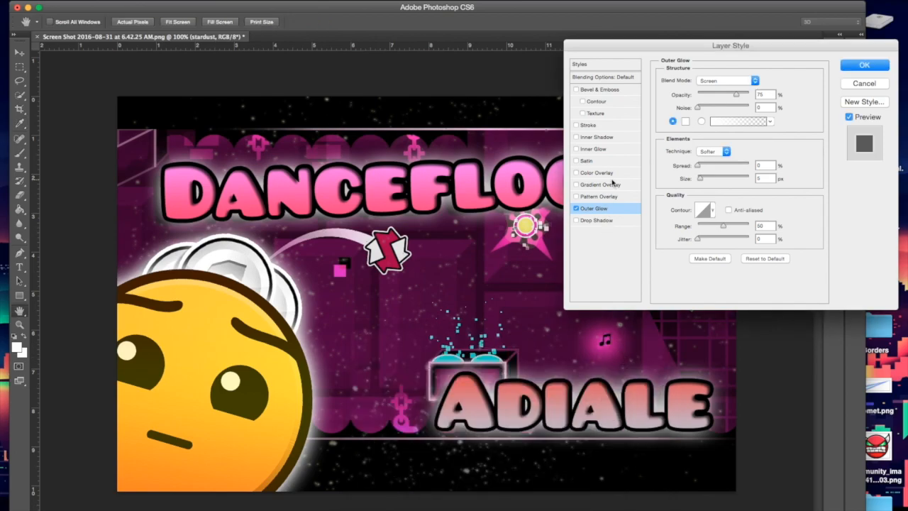
Add a Gradient Overlay with the rainbow spectrum gradient to the stardust layer and move that layer to the top of the stack
click(601, 184)
click(750, 109)
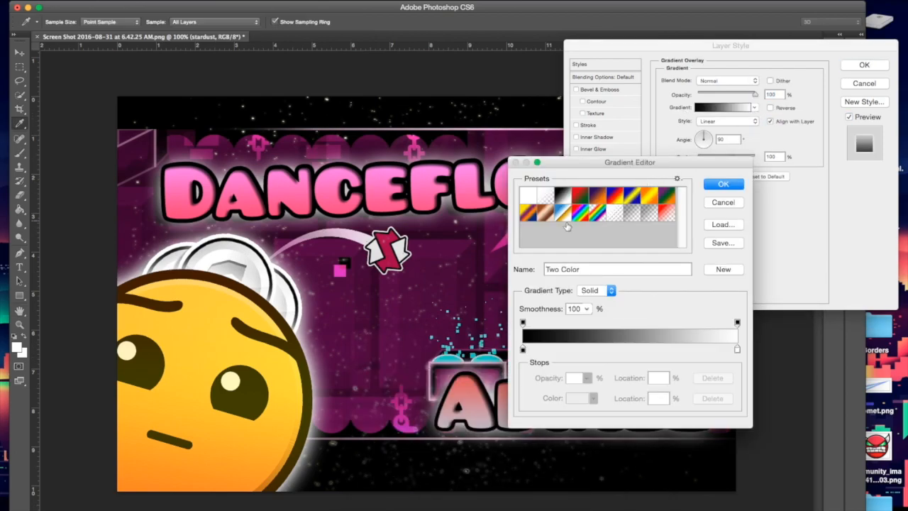
click(579, 213)
click(712, 187)
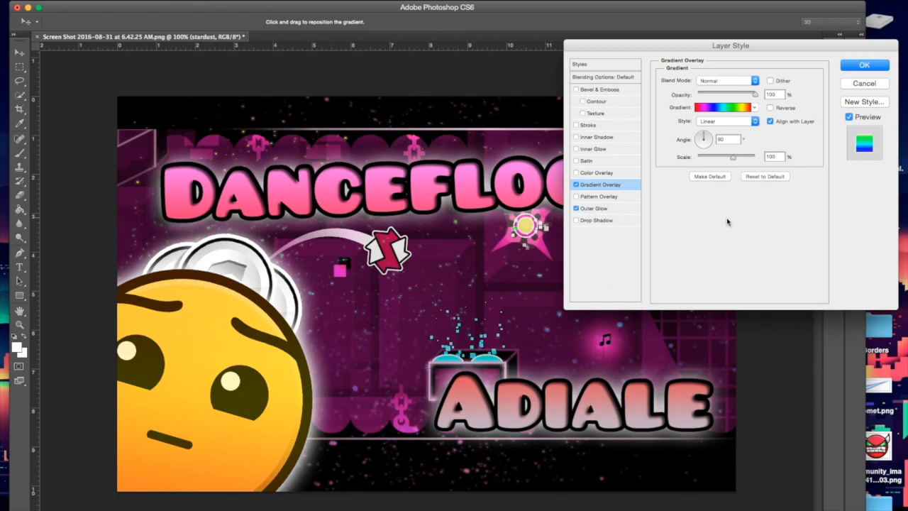
click(857, 67)
key(t)
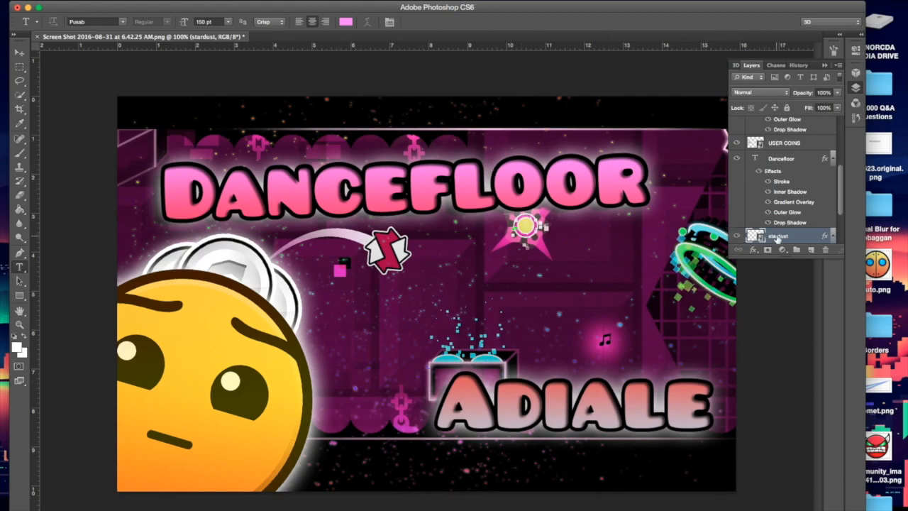
drag(796, 240, 801, 134)
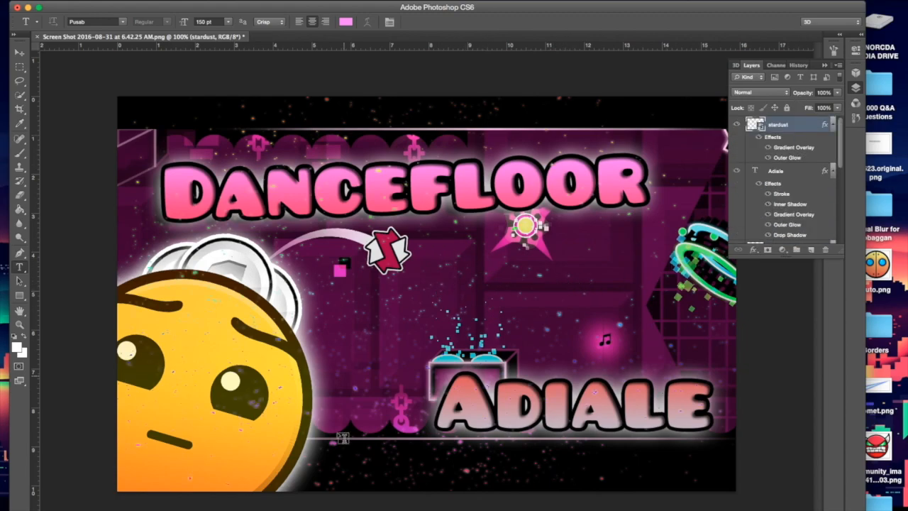
Place the Comet image from the desktop over the Adiale text, rotated 6.58° and scaled to about 38% width and 34% height
drag(875, 389, 523, 360)
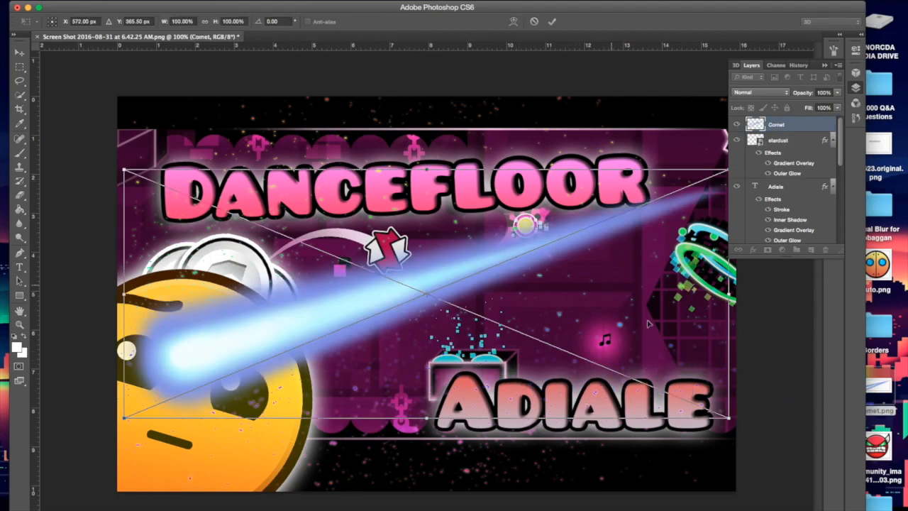
drag(568, 225, 558, 258)
drag(735, 502, 713, 508)
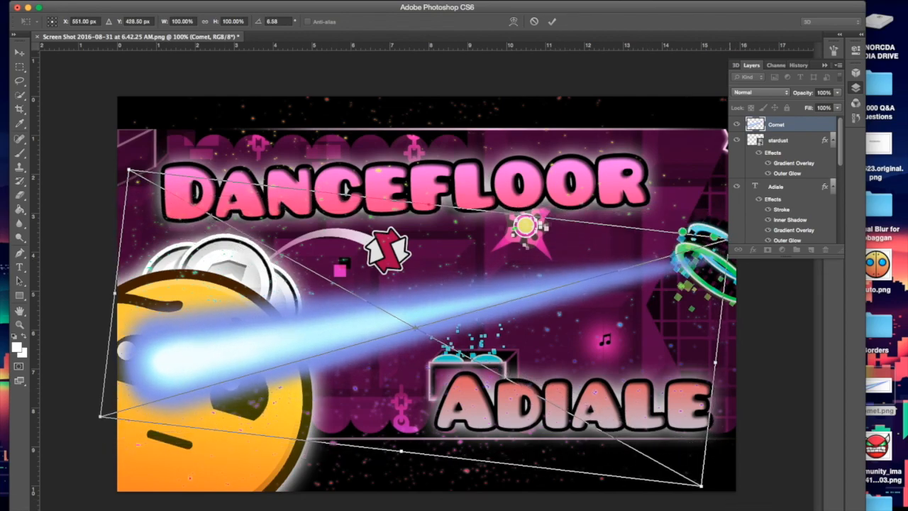
drag(128, 168, 477, 377)
drag(516, 436, 501, 415)
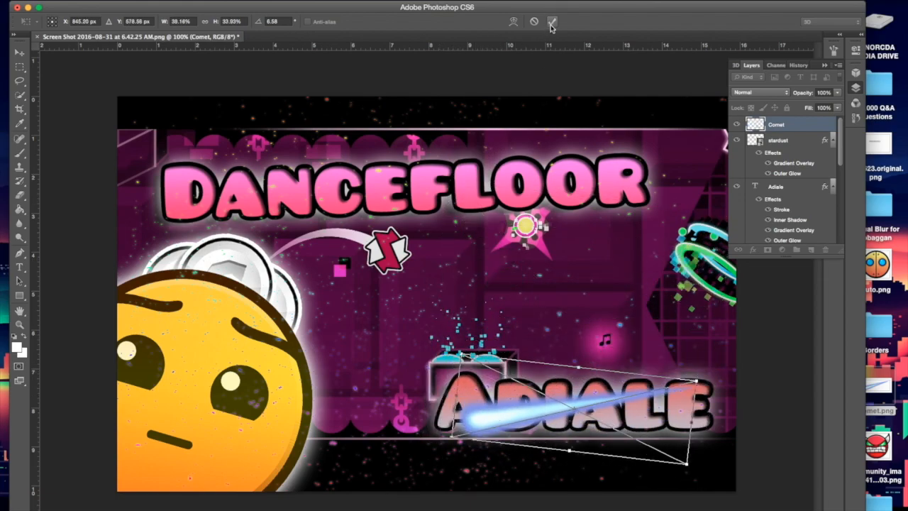
click(551, 25)
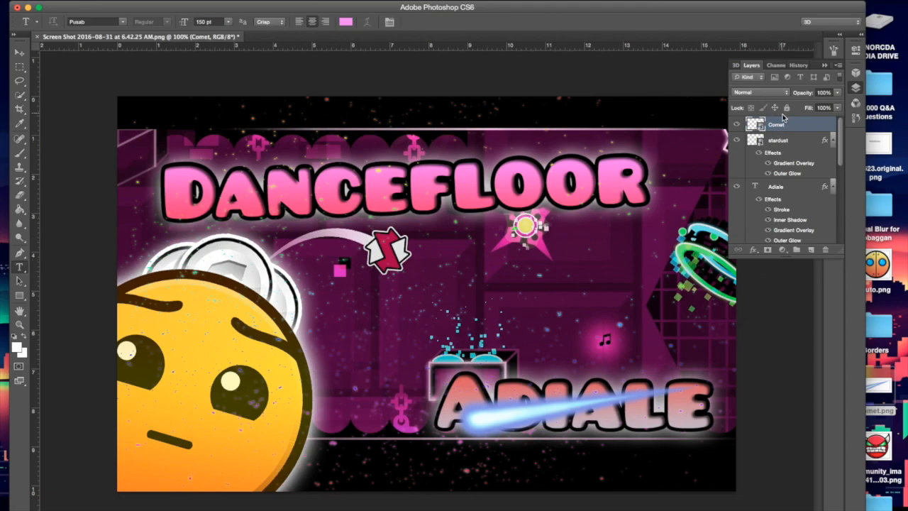
Set the Comet layer's opacity to 75% in its blending options
right_click(782, 126)
click(639, 133)
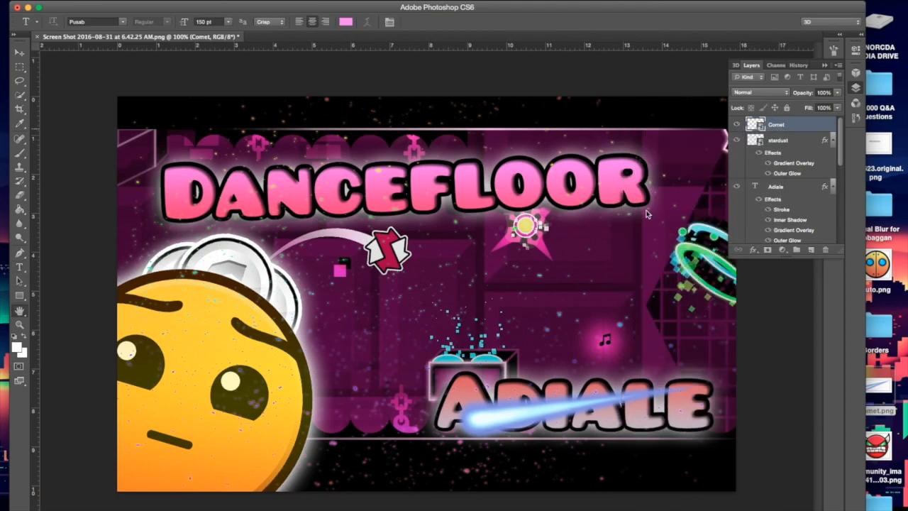
text(50)
key(BackSpace)
key(BackSpace)
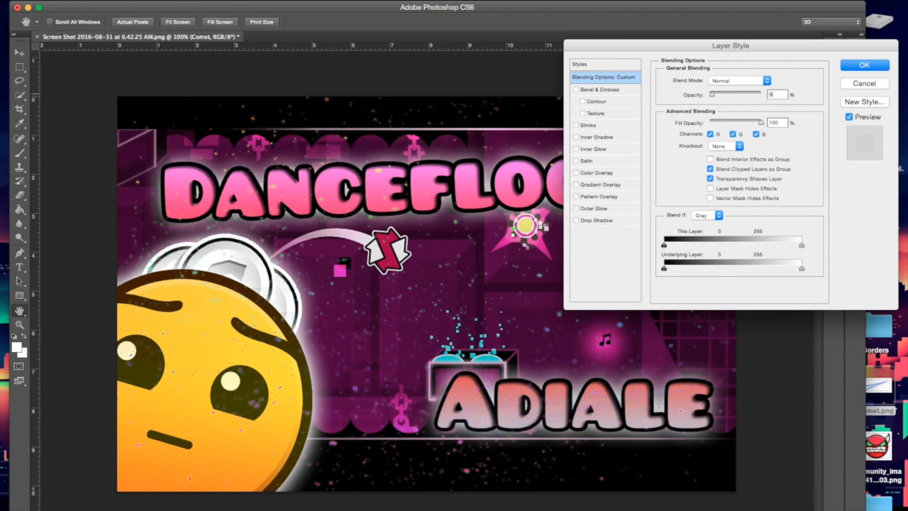
text(100)
key(BackSpace)
key(BackSpace)
text(75)
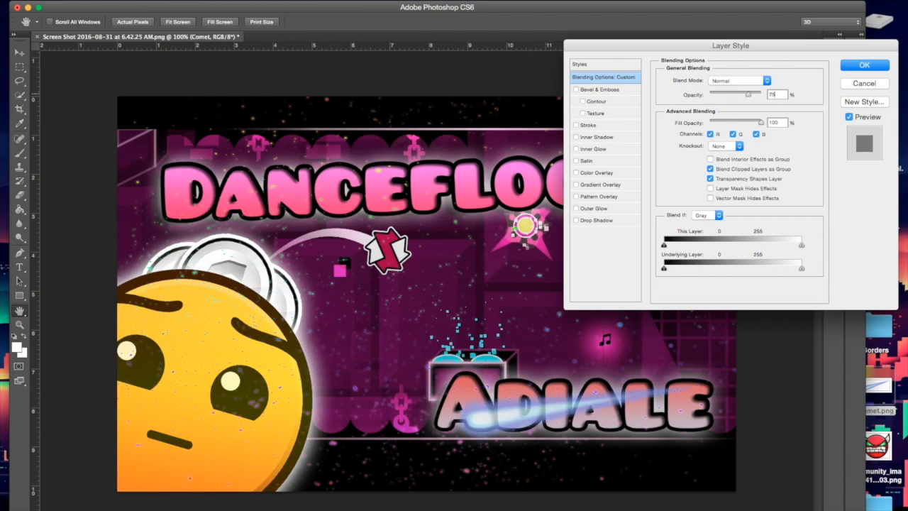
click(864, 65)
key(t)
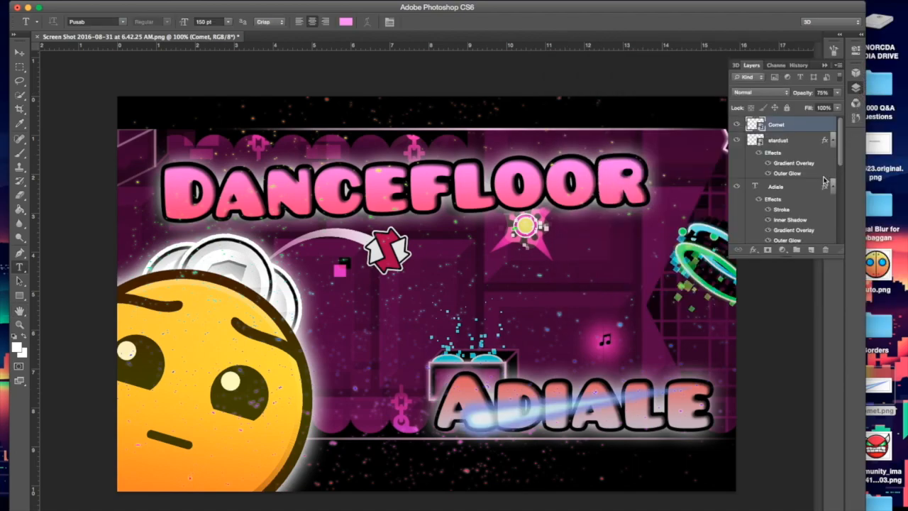
Move the Comet layer below the Adiale text layer and enlarge the comet behind the text to about 52% width and 62% height
drag(788, 152, 783, 229)
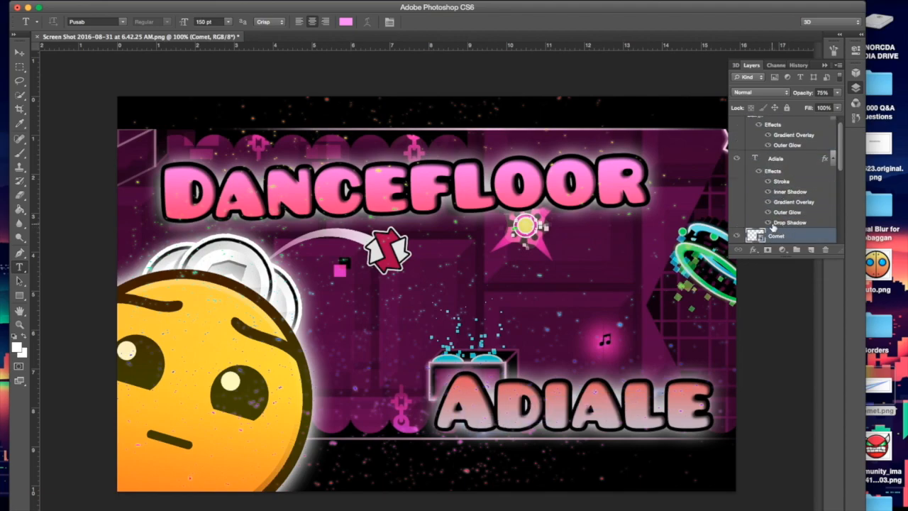
key(ctrl+t)
drag(697, 382, 708, 365)
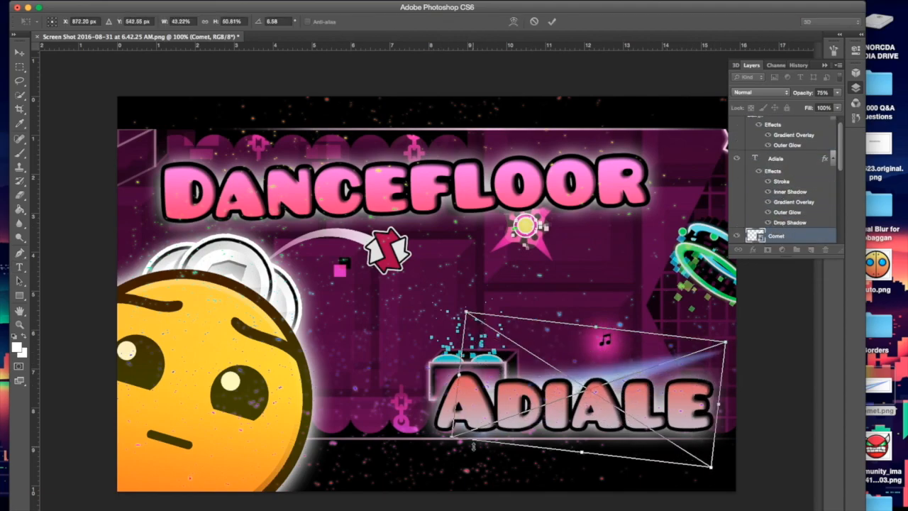
drag(458, 440, 394, 459)
drag(636, 412, 643, 423)
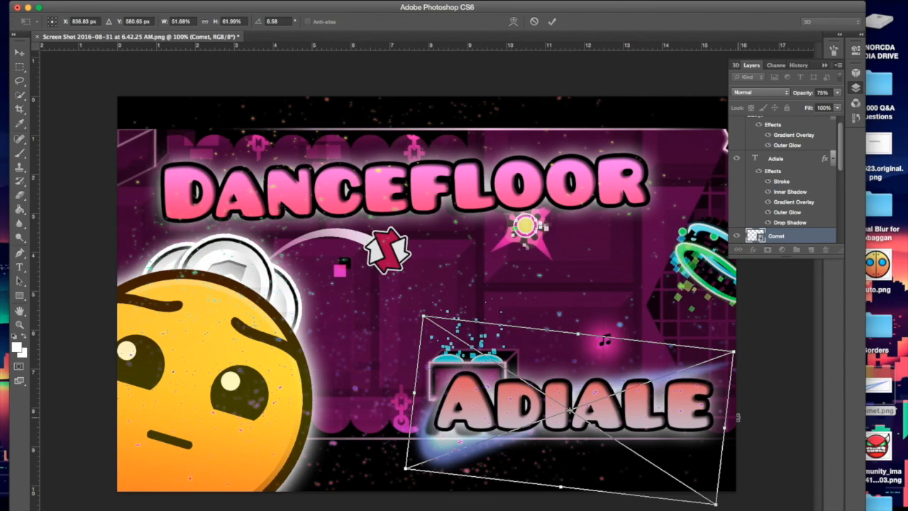
key(t)
click(552, 21)
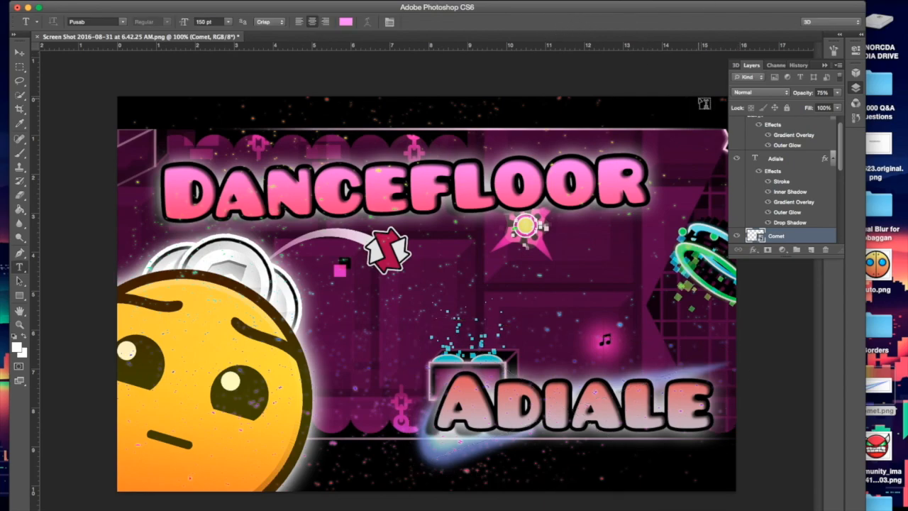